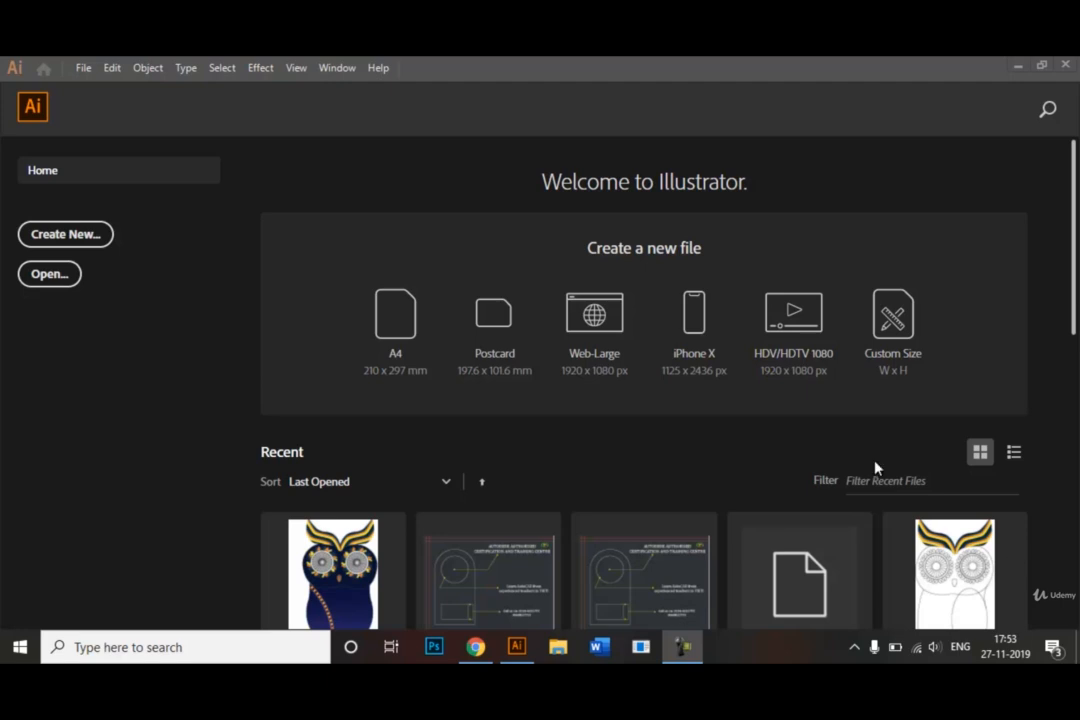
Step: Create a new portrait A4 document, 210 x 297 mm, named Blend Tool
{"action": "left_click", "coordinate": [84, 243]}
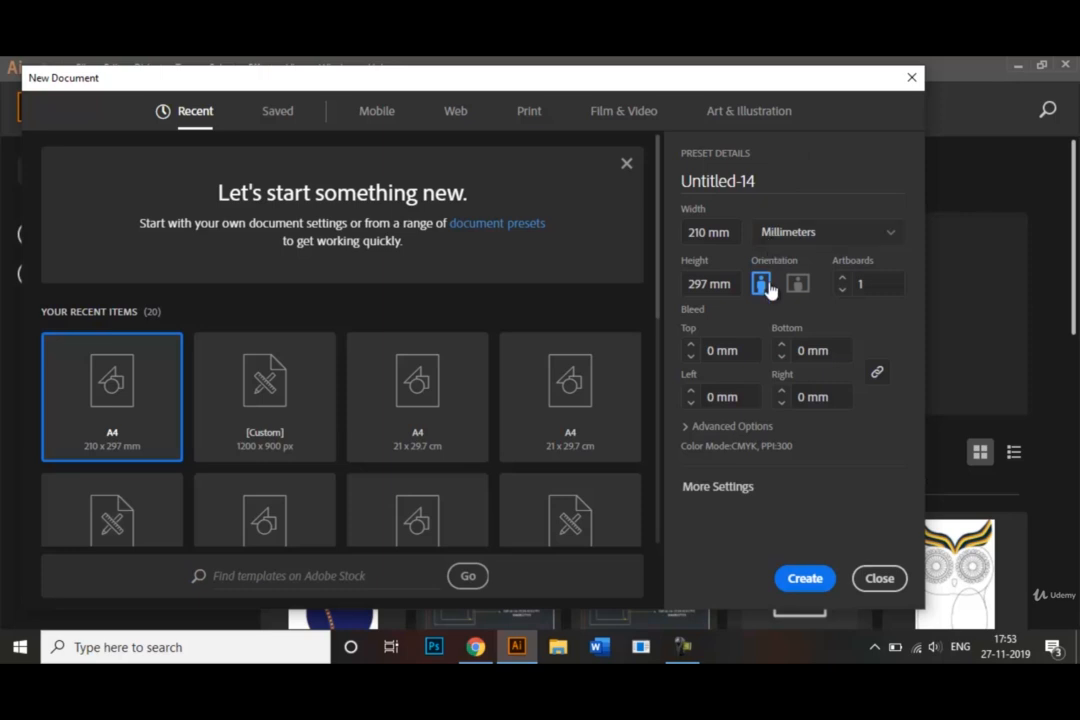
{"action": "left_click", "coordinate": [779, 184]}
{"action": "left_click_drag", "start_coordinate": [779, 189], "coordinate": [703, 203]}
{"action": "key", "text": "BackSpace"}
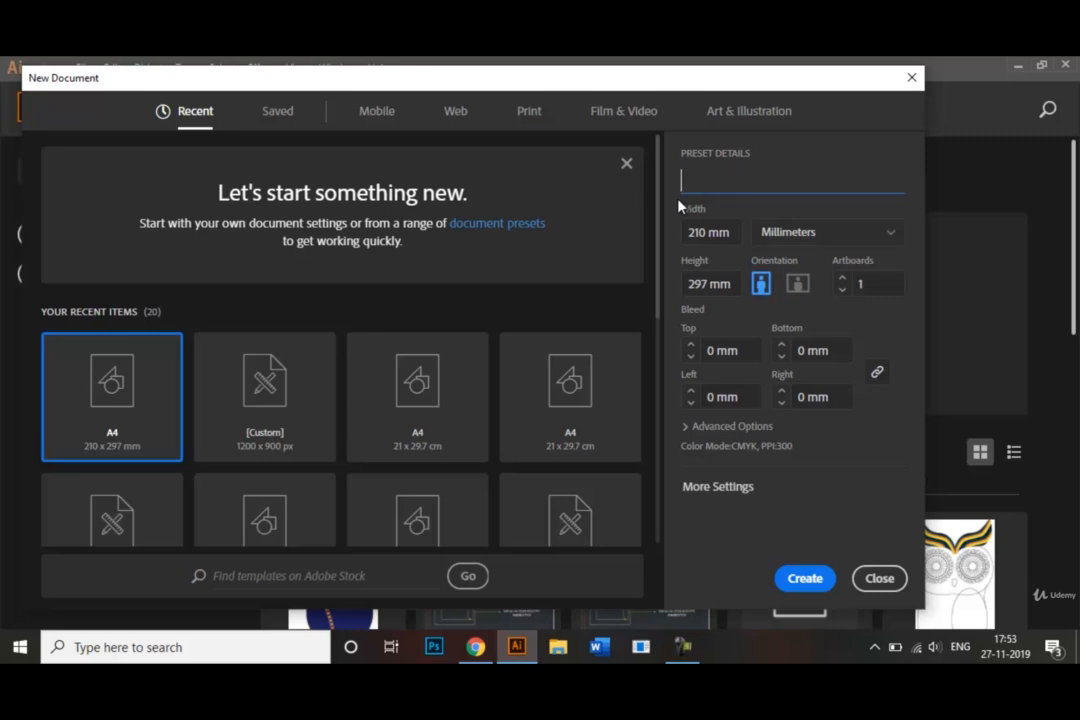
{"action": "type", "text": "Blend Tool"}
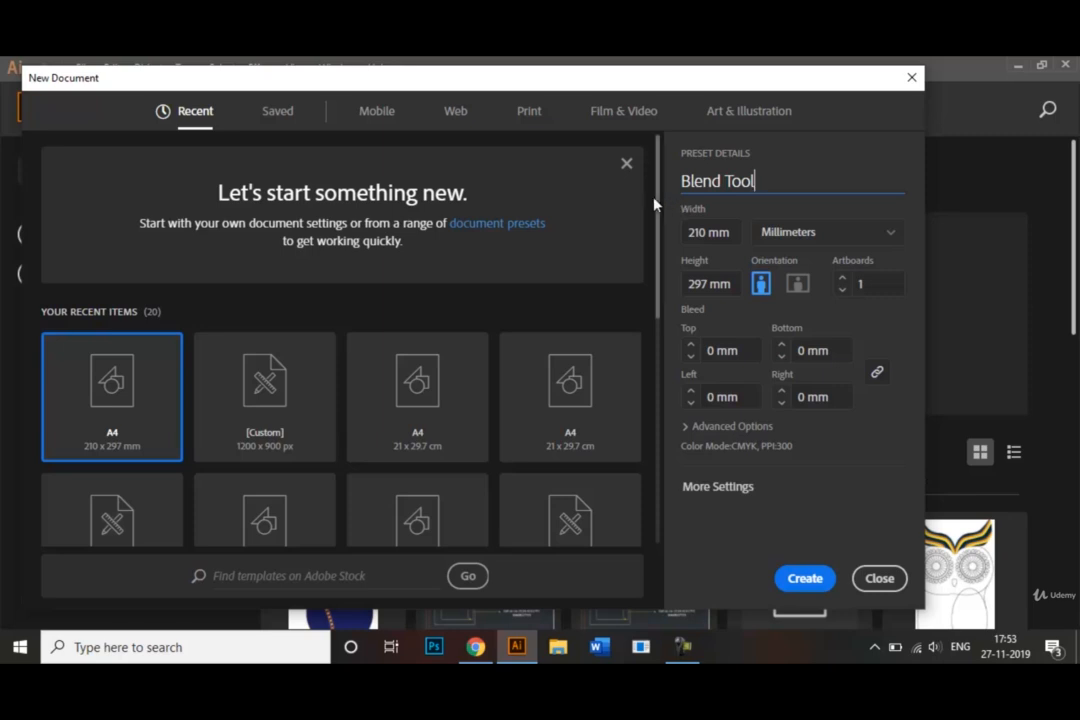
{"action": "mouse_move", "coordinate": [655, 203]}
{"action": "left_mouse_down"}
{"action": "mouse_move", "coordinate": [667, 308]}
{"action": "mouse_move", "coordinate": [656, 195]}
{"action": "left_mouse_up"}
{"action": "left_click", "coordinate": [805, 578]}
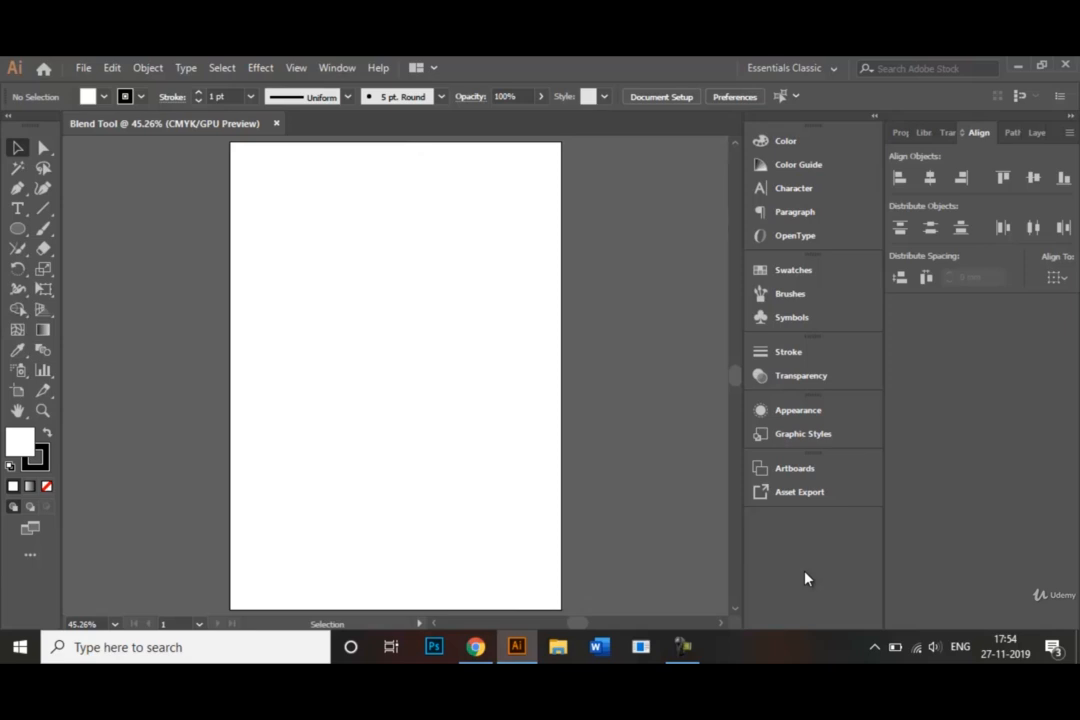
{"action": "left_click", "coordinate": [831, 72]}
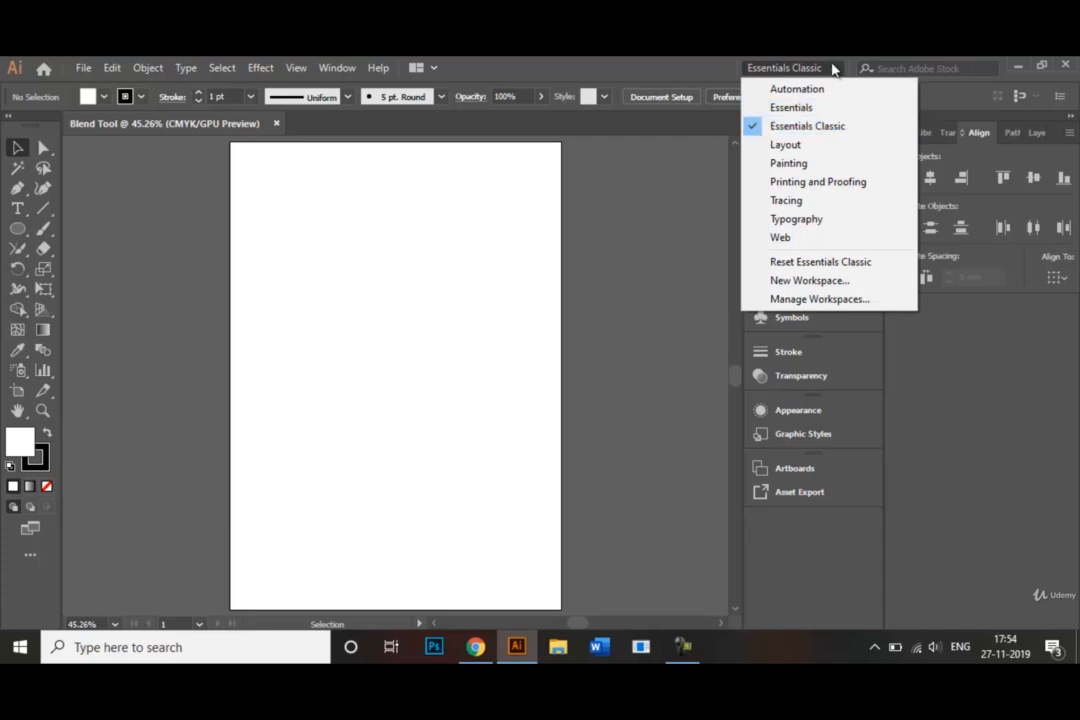
{"action": "left_click", "coordinate": [832, 68]}
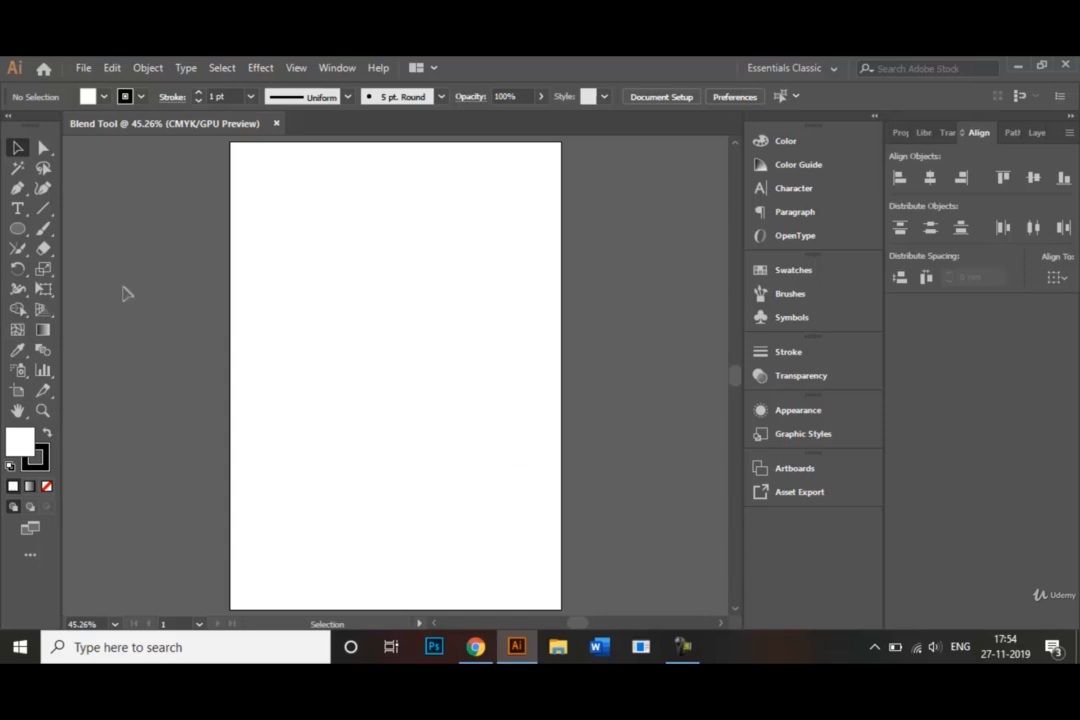
Step: Draw a circle with a CMYK Magenta fill and no stroke in the upper-left part of the artboard
{"action": "left_click", "coordinate": [16, 236]}
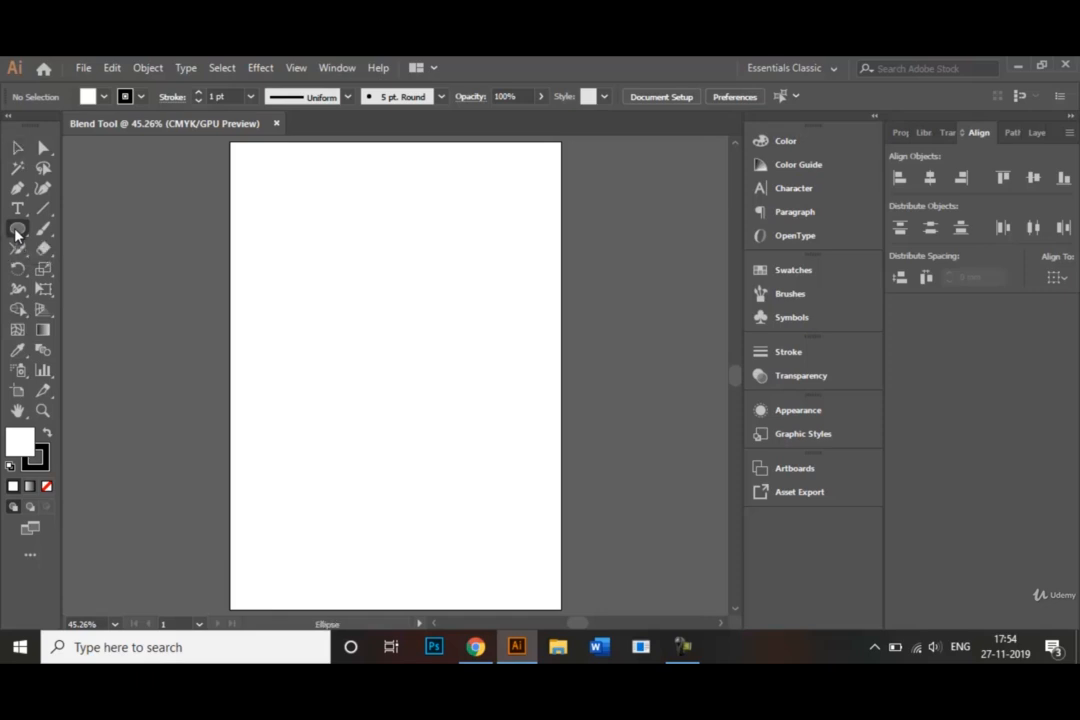
{"action": "left_click_drag", "start_coordinate": [16, 236], "coordinate": [85, 273]}
{"action": "left_click", "coordinate": [146, 101]}
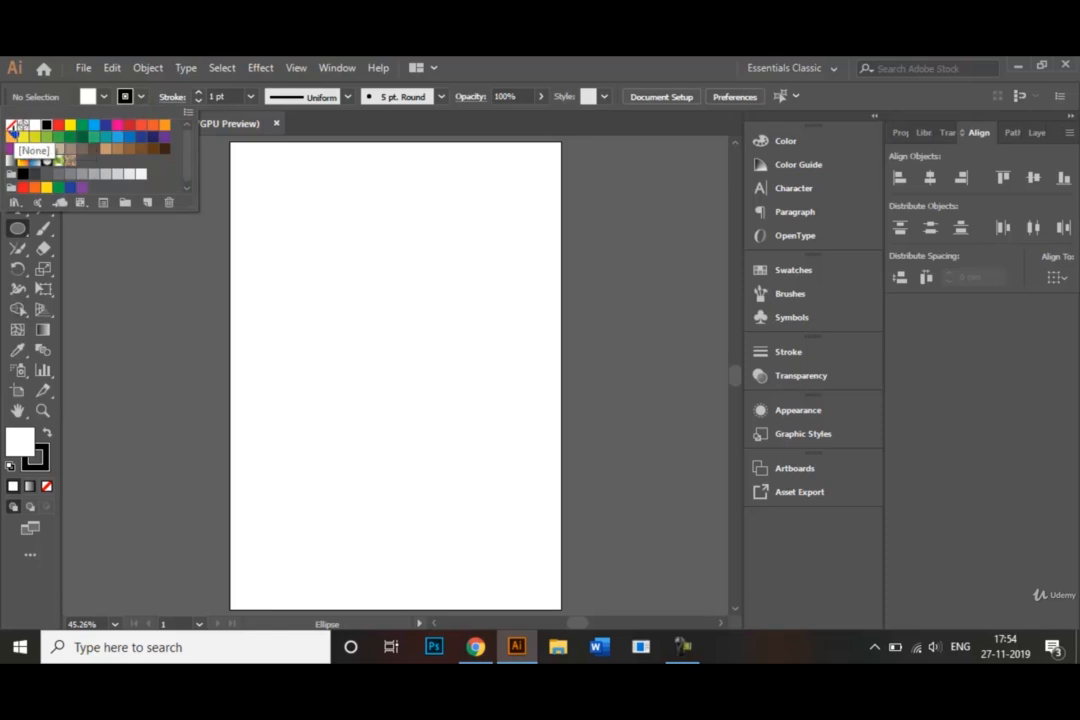
{"action": "left_click", "coordinate": [12, 127]}
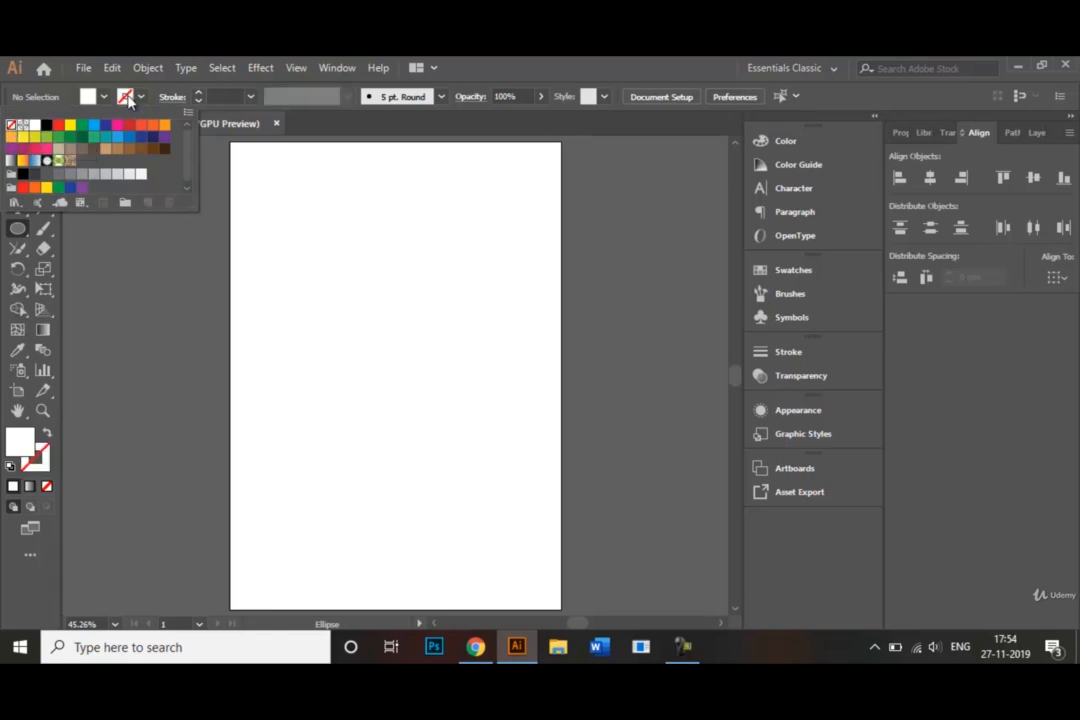
{"action": "left_click", "coordinate": [101, 97]}
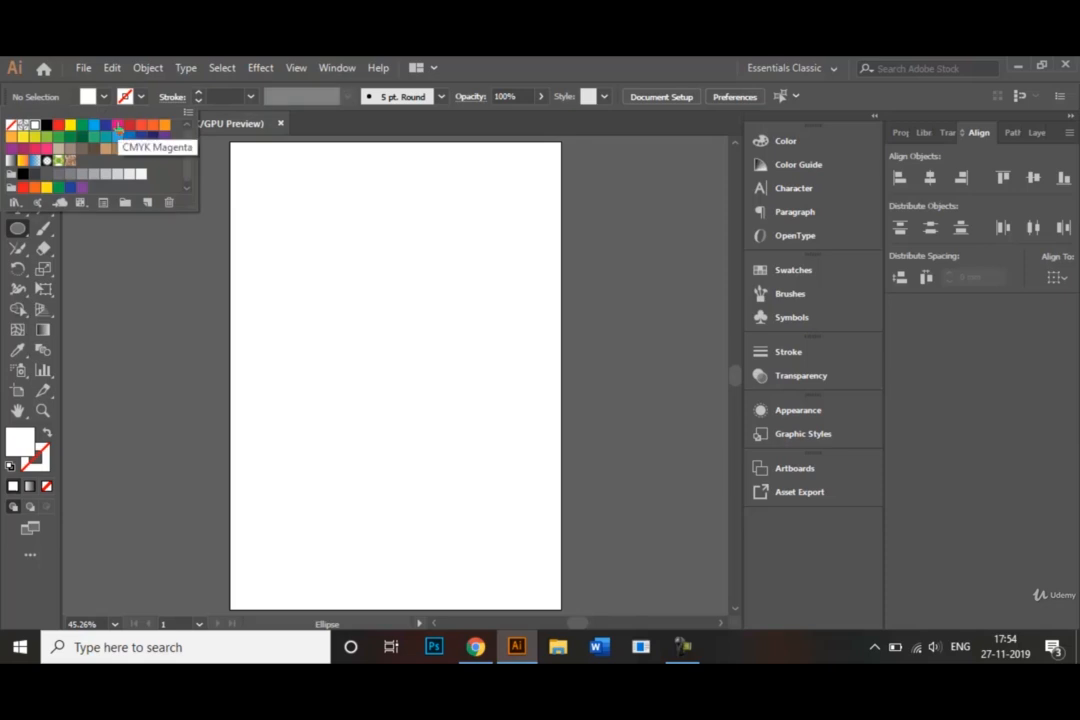
{"action": "left_click", "coordinate": [118, 127]}
{"action": "left_click", "coordinate": [306, 216]}
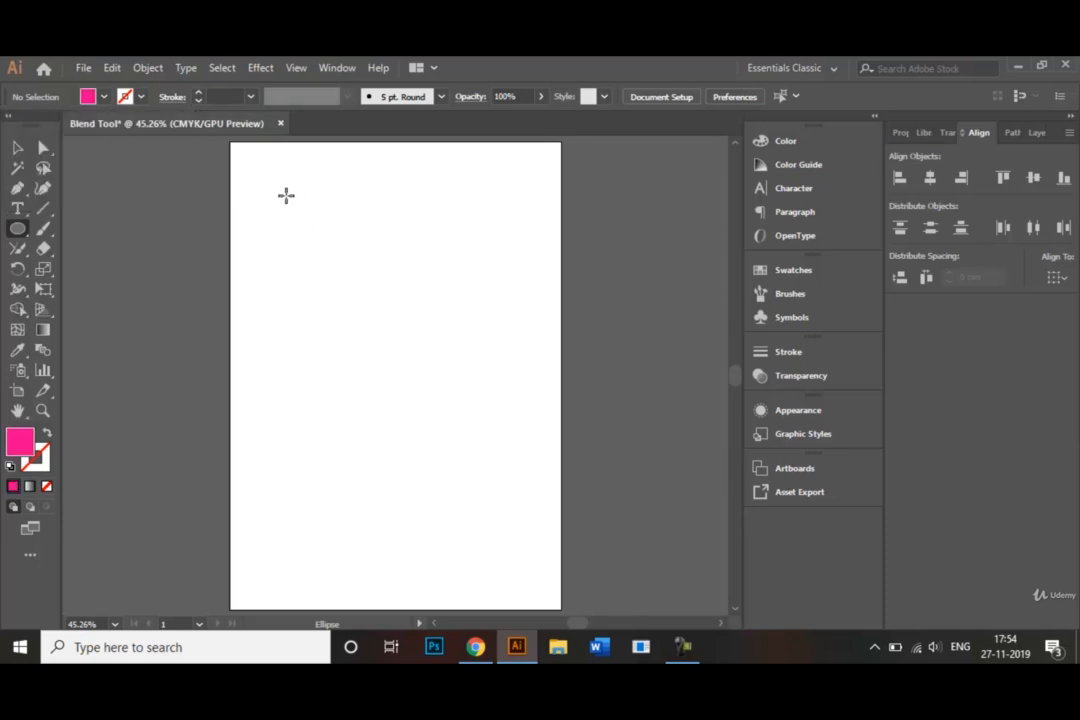
{"action": "left_click_drag", "start_coordinate": [286, 195], "coordinate": [370, 284]}
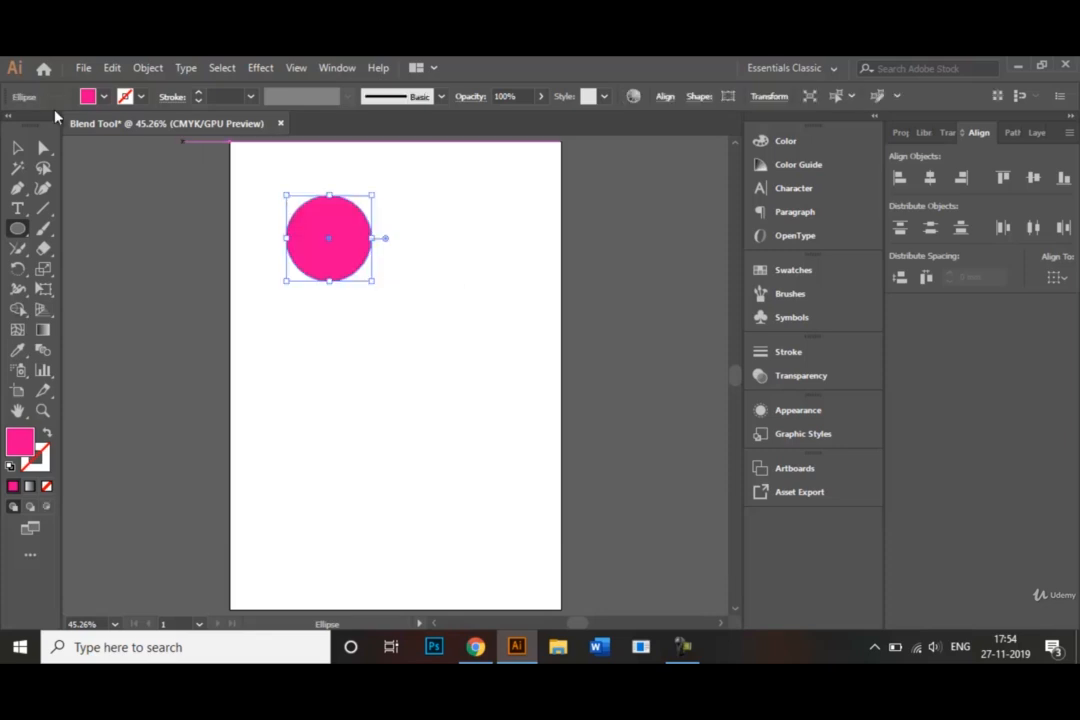
Step: Duplicate the magenta circle straight down to the lower part of the artboard and fill the copy with dark blue
{"action": "left_click", "coordinate": [17, 147]}
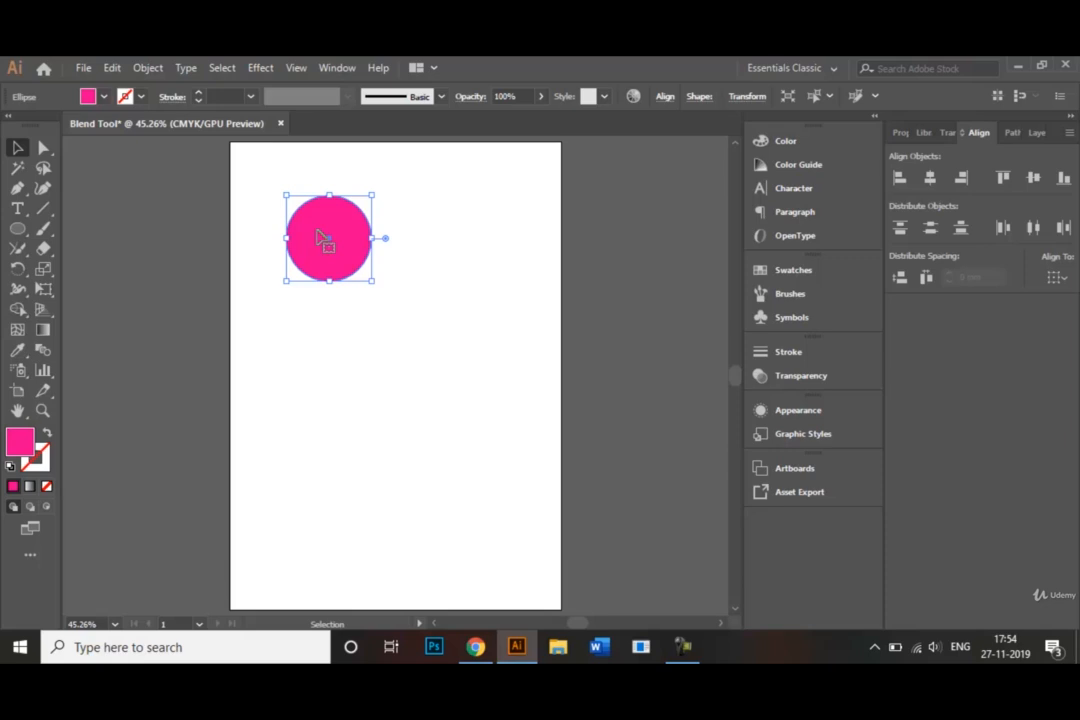
{"action": "left_click_drag", "start_coordinate": [317, 237], "coordinate": [320, 534]}
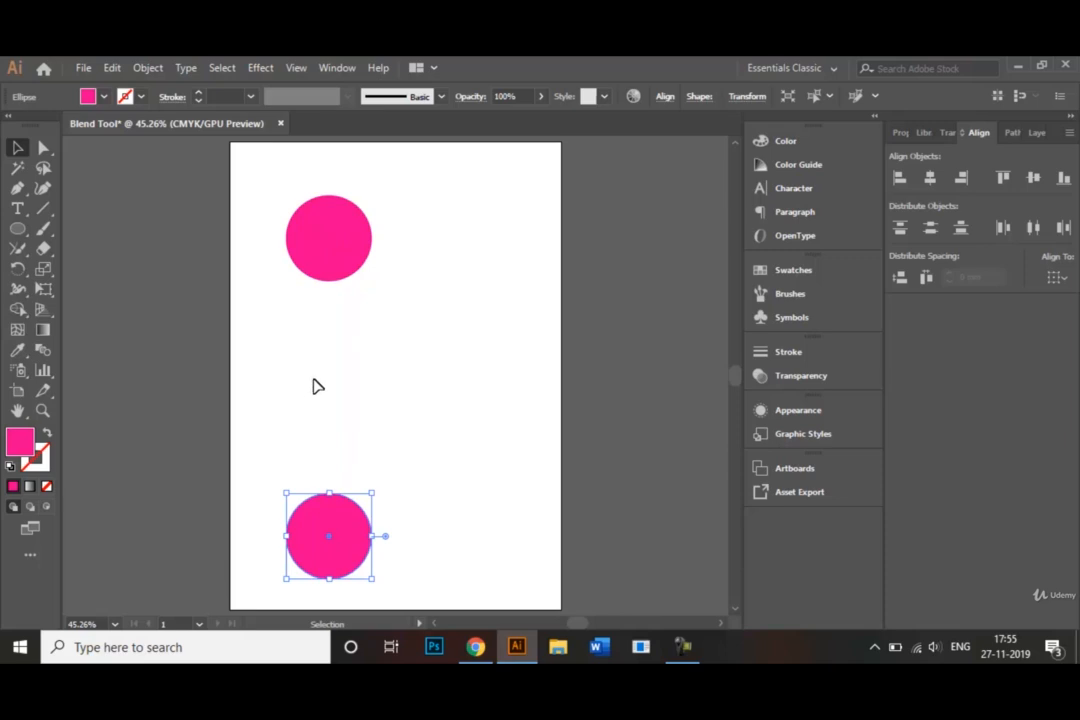
{"action": "left_click", "coordinate": [103, 99]}
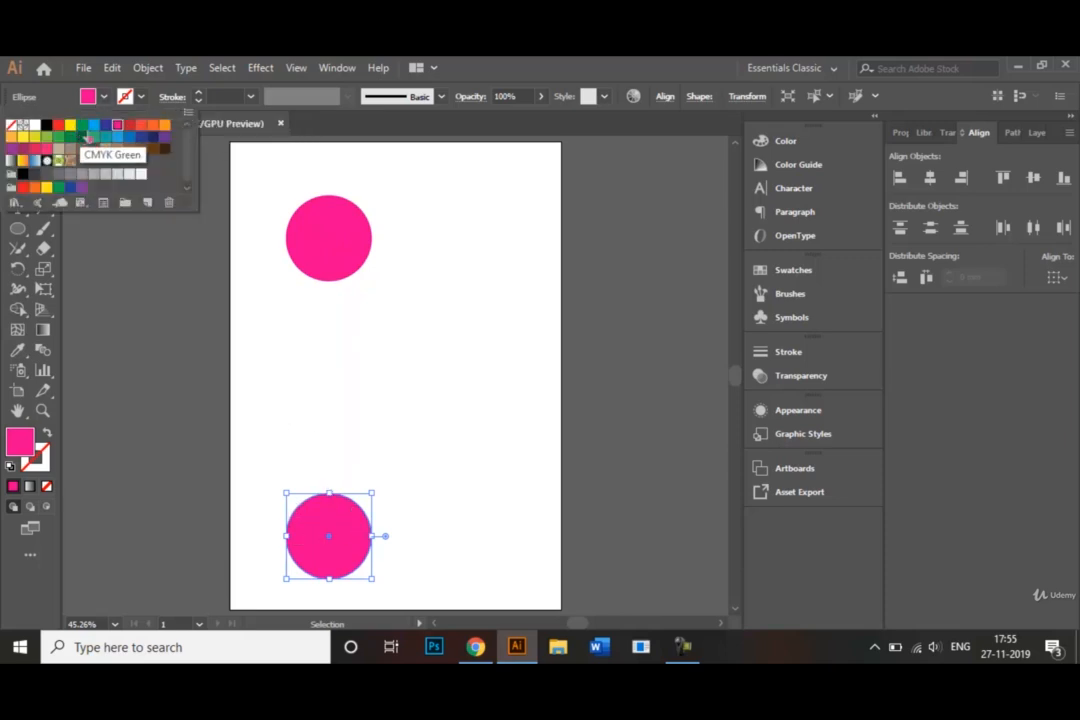
{"action": "left_click", "coordinate": [152, 140]}
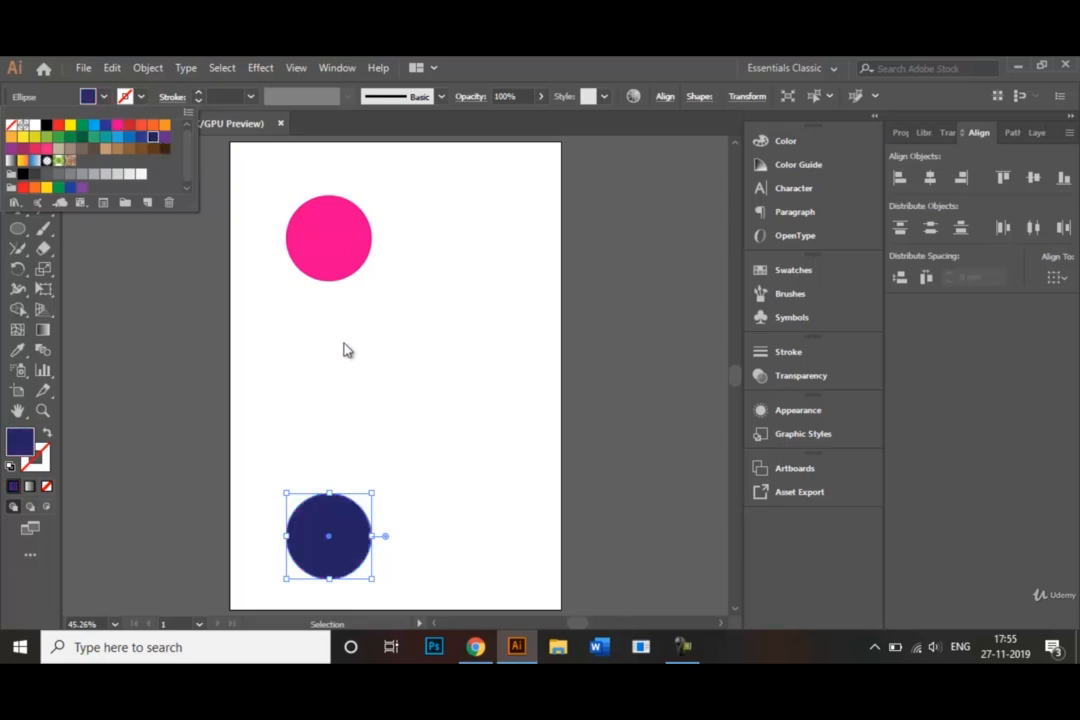
{"action": "left_click", "coordinate": [376, 389]}
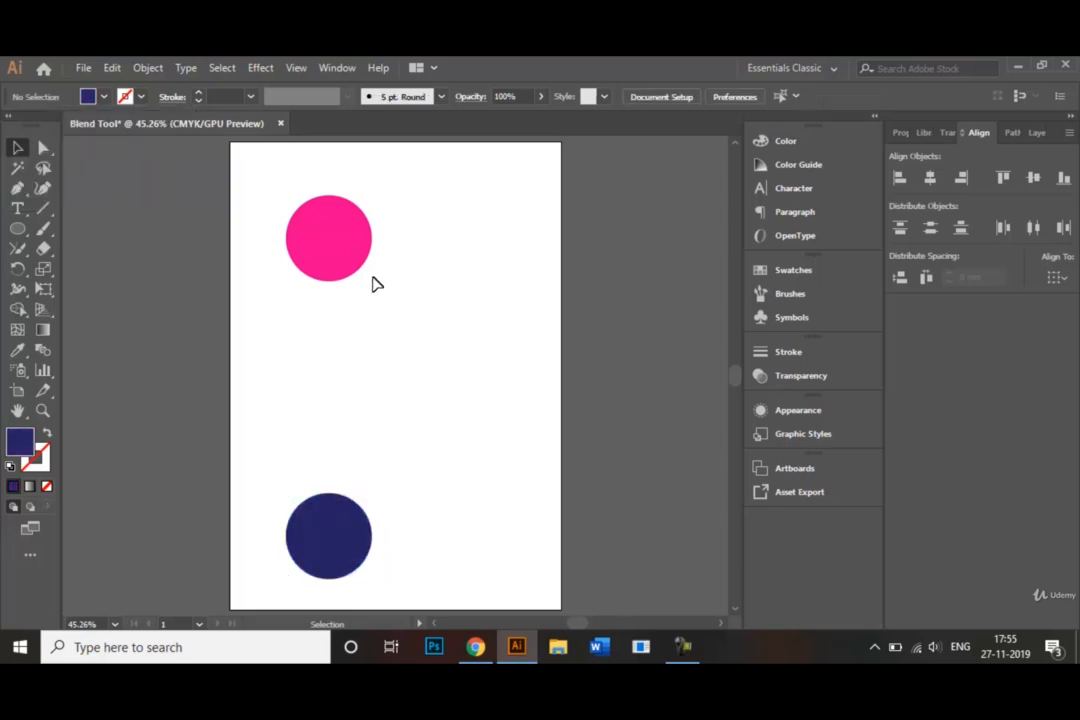
Step: Blend the magenta circle into the dark blue circle with the Blend tool, and deselect the result
{"action": "left_click", "coordinate": [343, 240]}
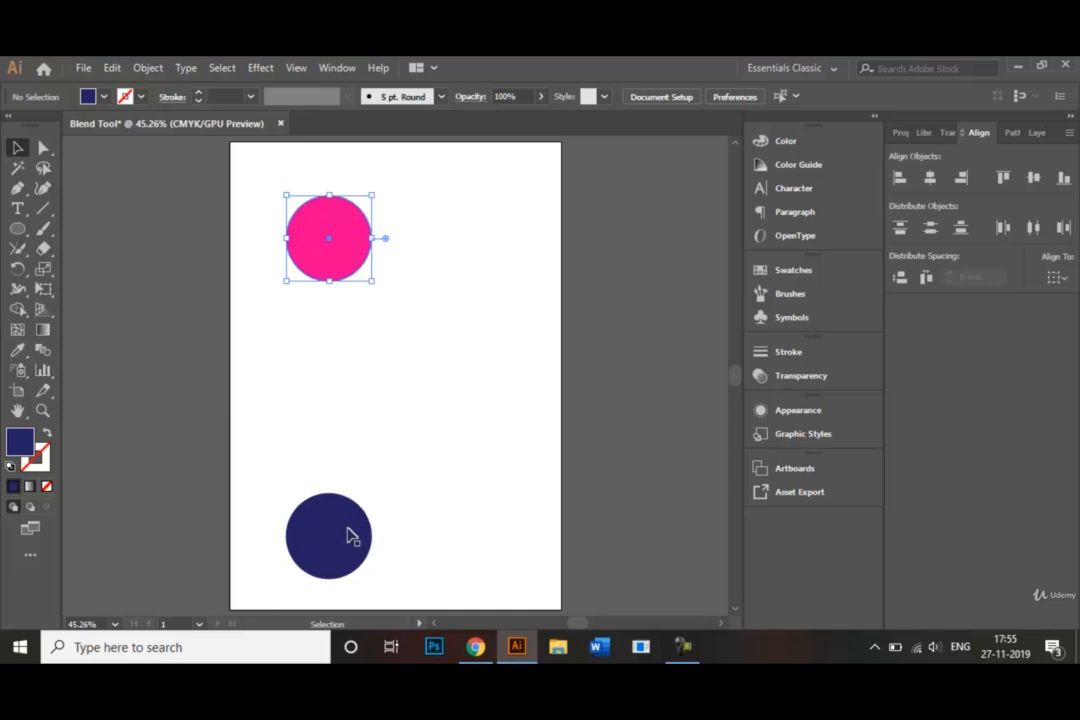
{"action": "left_click", "coordinate": [348, 535], "text": "shift"}
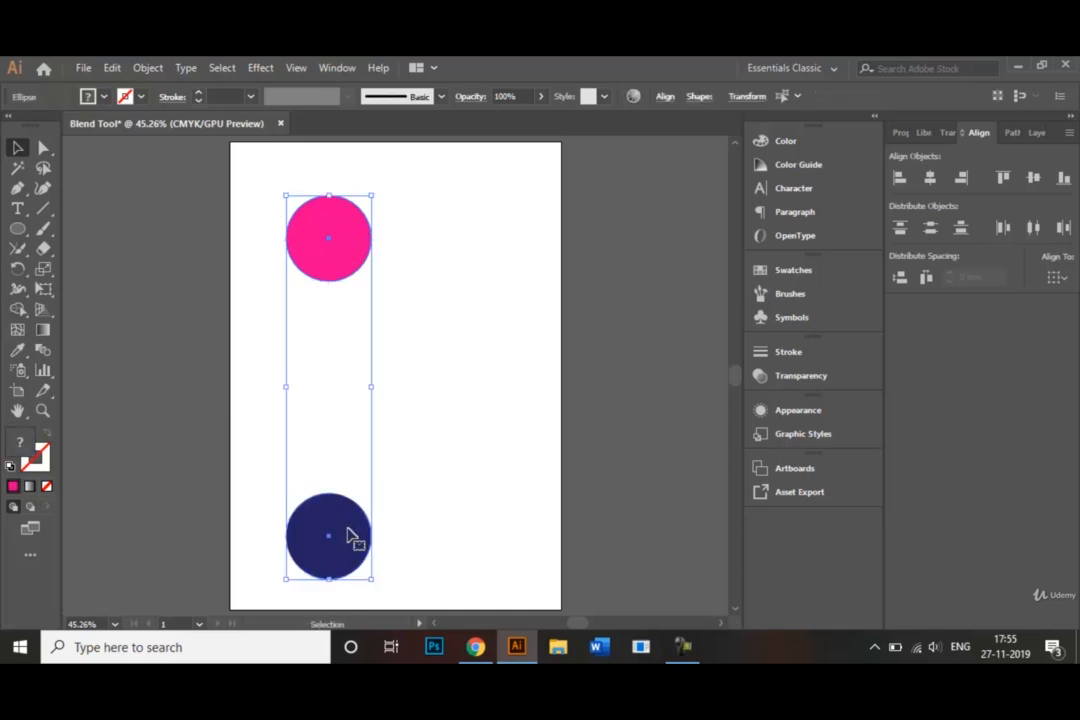
{"action": "left_click", "coordinate": [43, 352]}
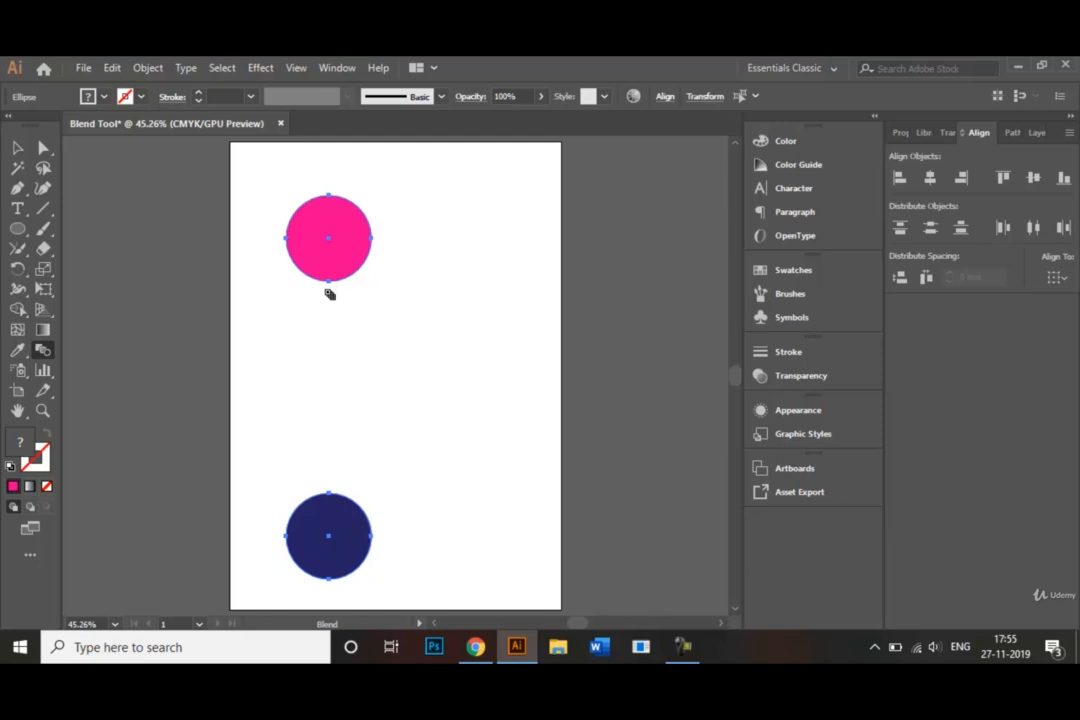
{"action": "left_click", "coordinate": [331, 264]}
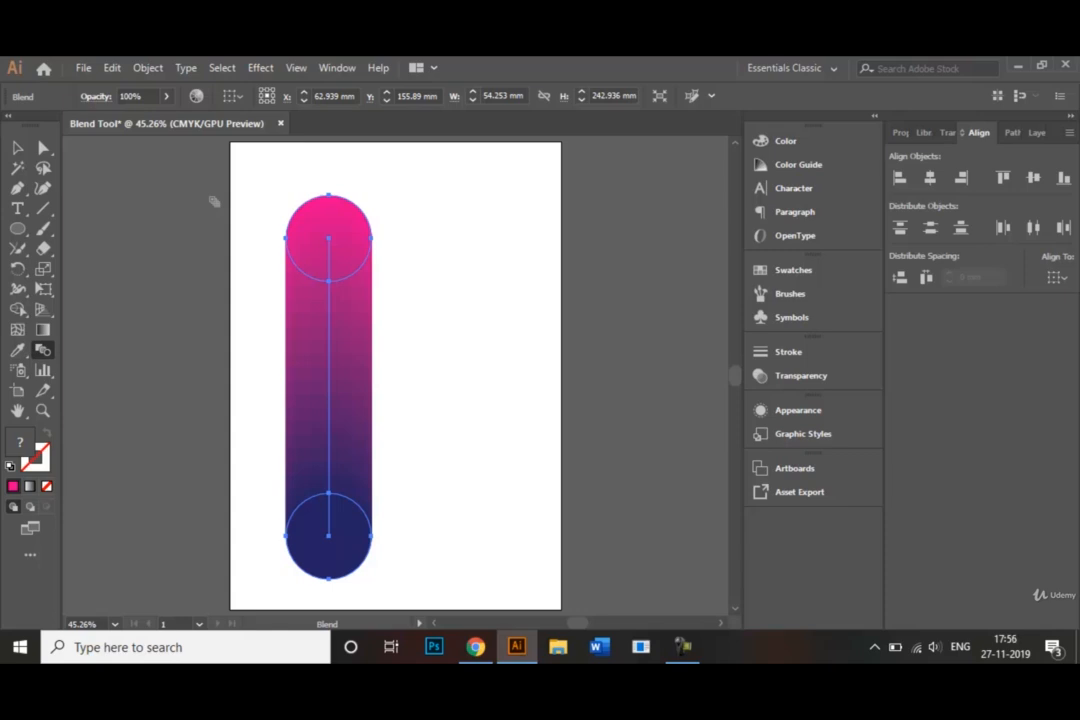
{"action": "left_click", "coordinate": [17, 147]}
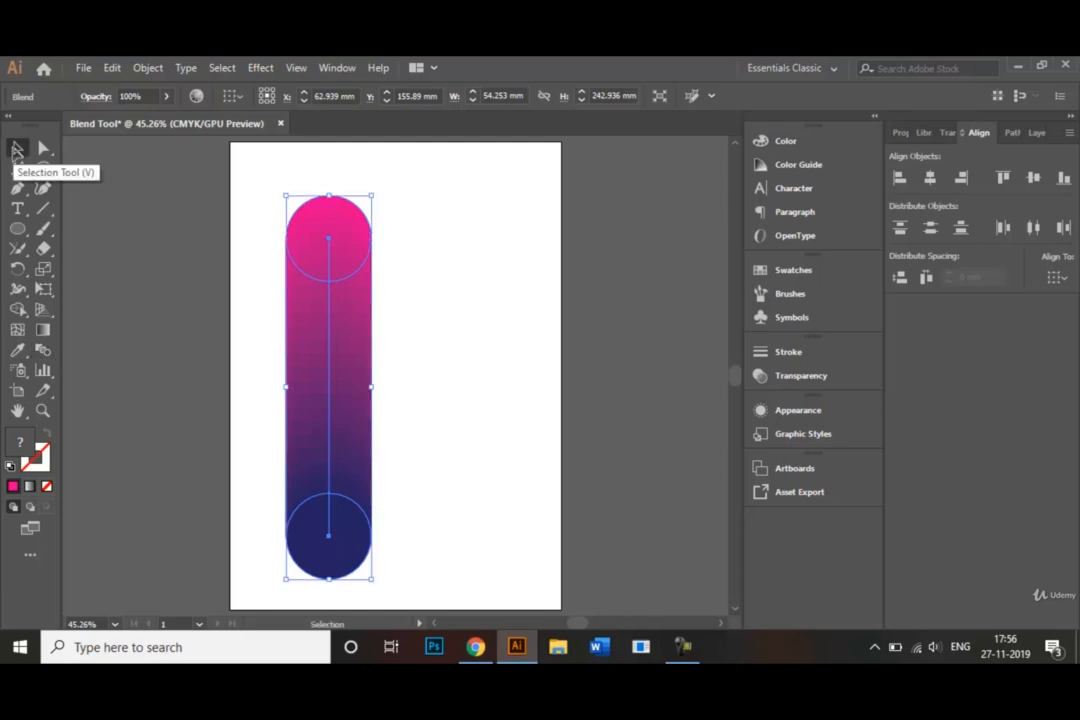
{"action": "left_click", "coordinate": [424, 310]}
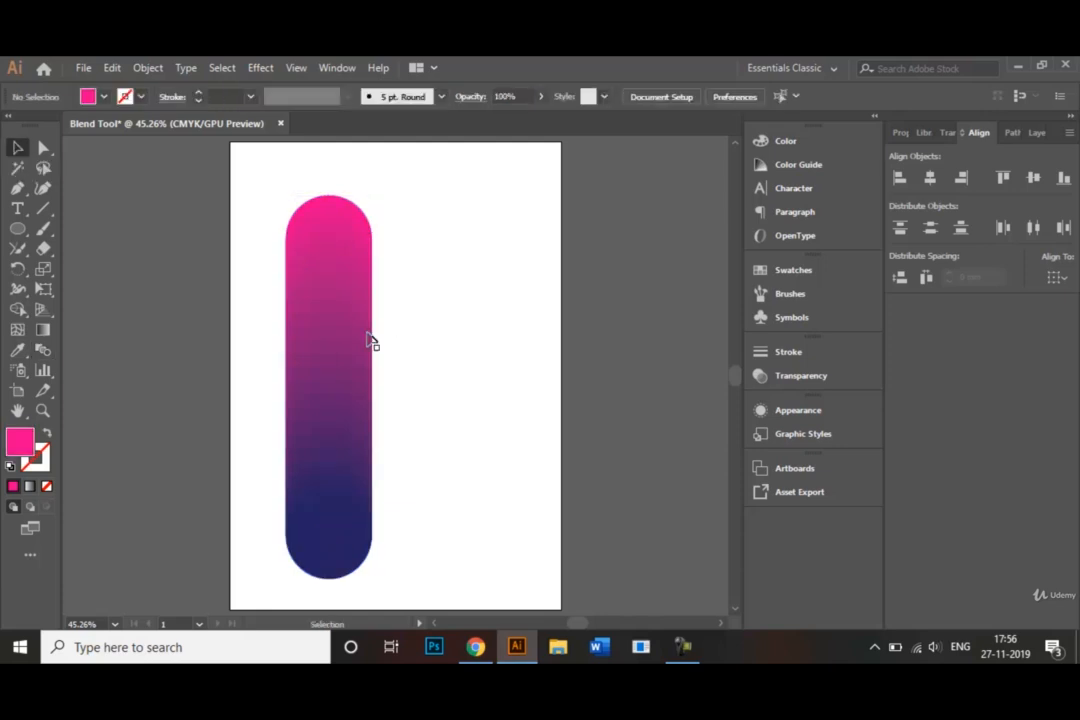
Step: Move the blended shape slightly up and closer to the artboard's left edge, and deselect it
{"action": "left_click_drag", "start_coordinate": [348, 337], "coordinate": [321, 320]}
{"action": "left_click_drag", "start_coordinate": [399, 363], "coordinate": [400, 364]}
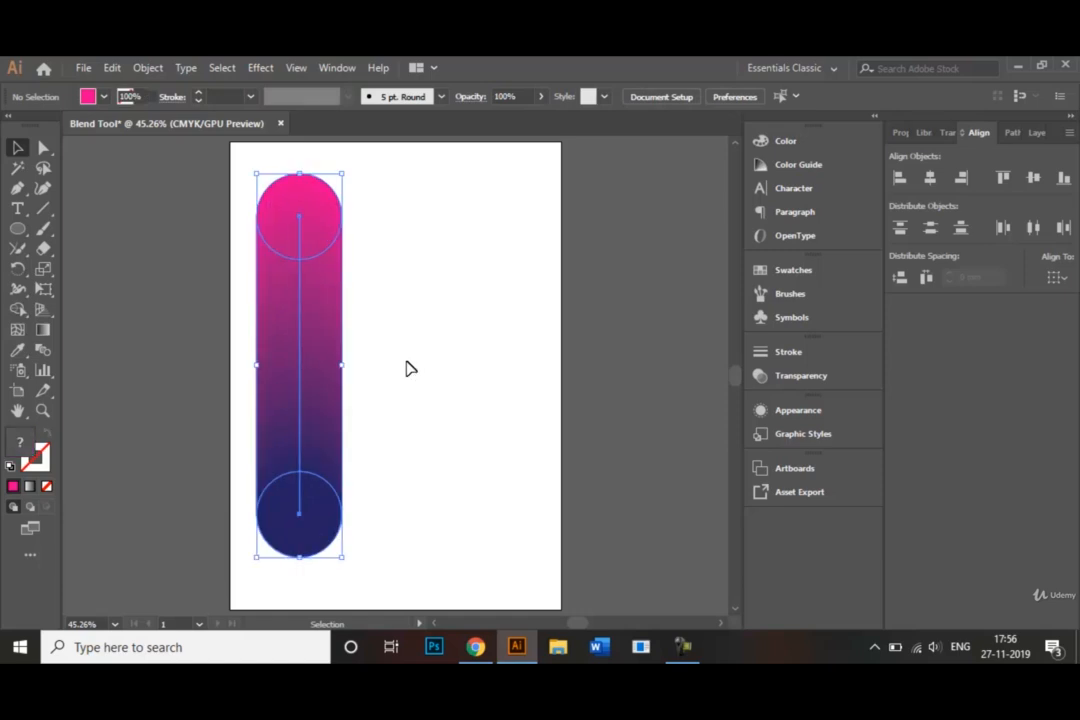
{"action": "left_click", "coordinate": [410, 369]}
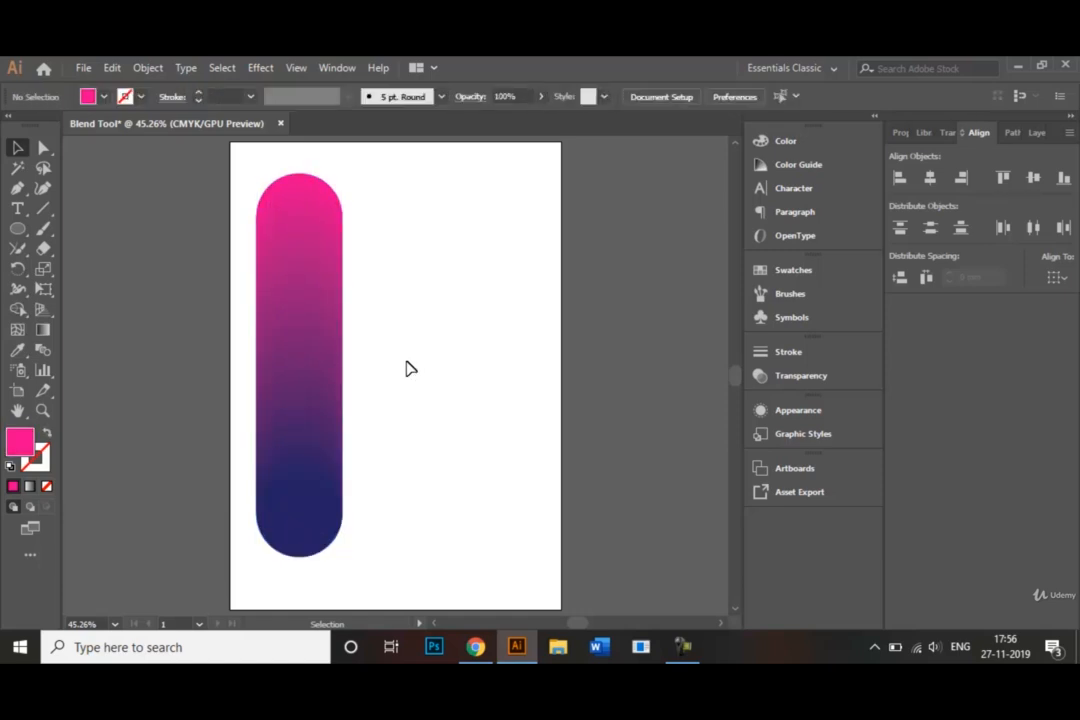
Step: Draw a flat-topped hexagon with the Polygon tool beside the upper part of the blended shape
{"action": "left_click", "coordinate": [18, 231]}
{"action": "right_click", "coordinate": [17, 231]}
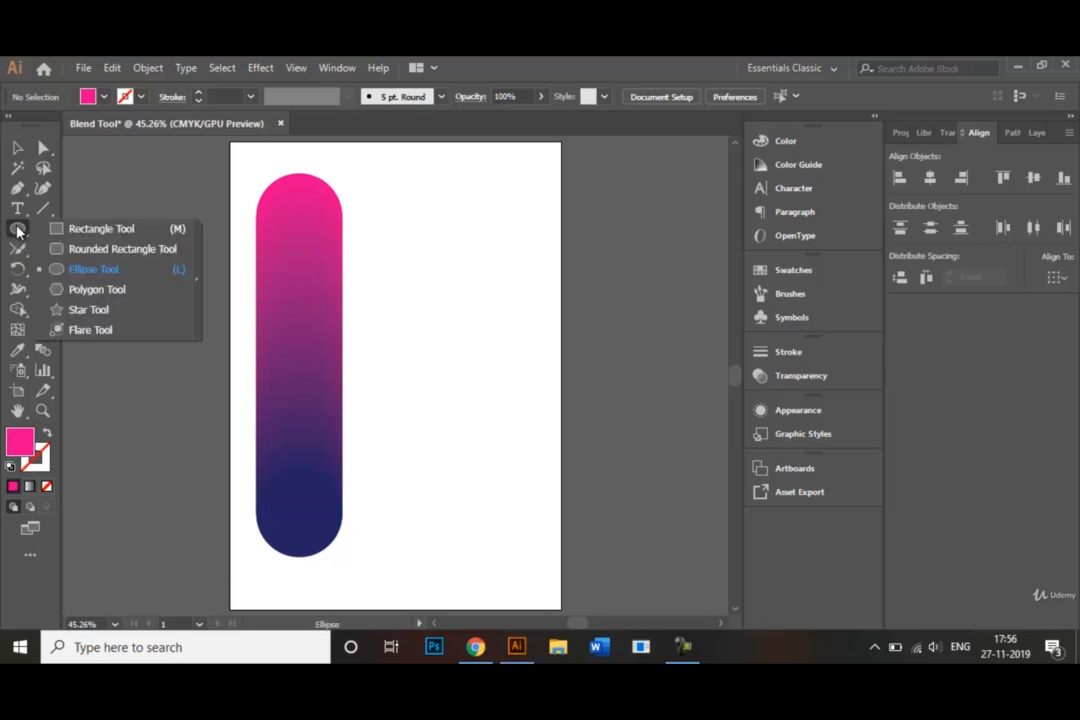
{"action": "left_click", "coordinate": [108, 298]}
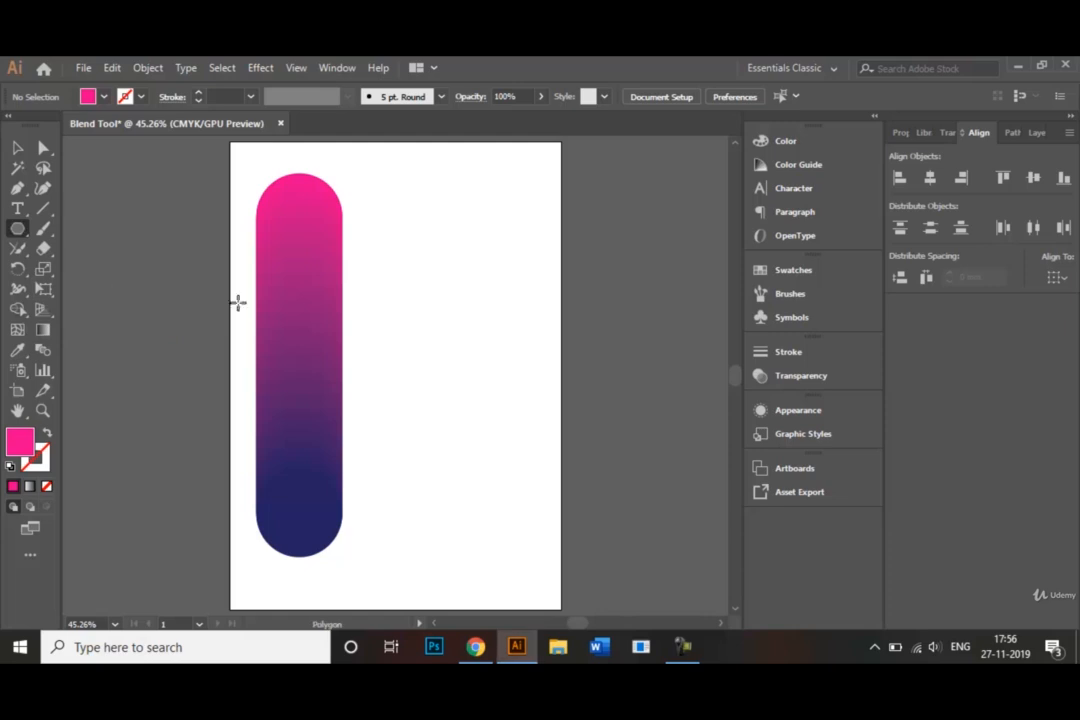
{"action": "left_click", "coordinate": [417, 311]}
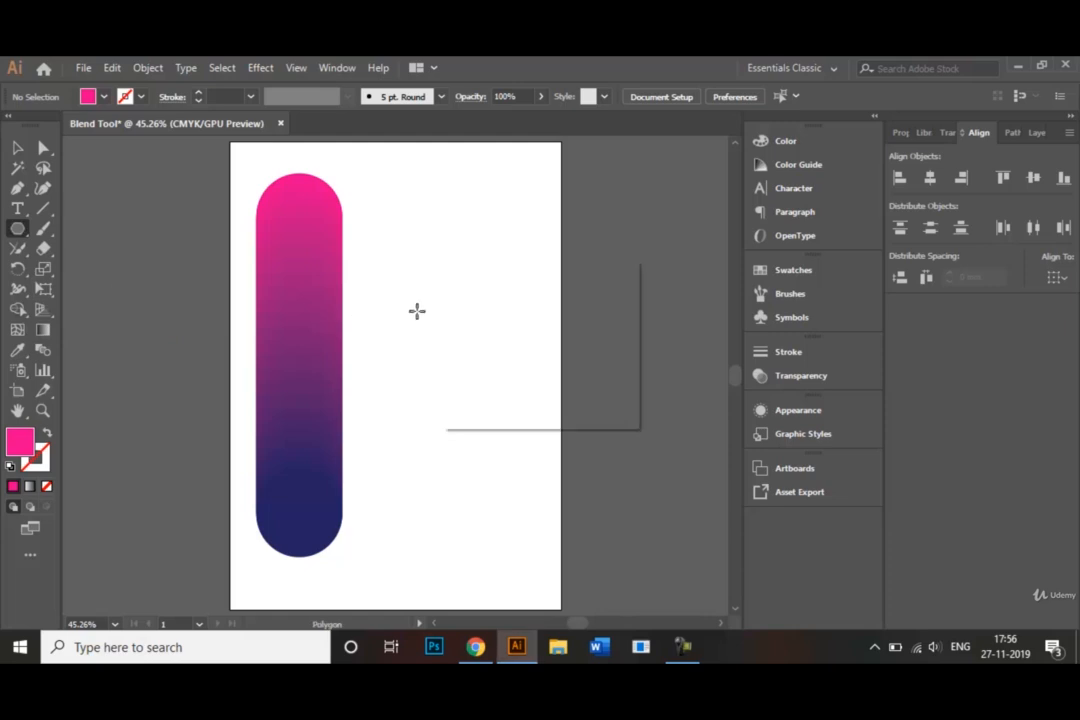
{"action": "left_click", "coordinate": [579, 388]}
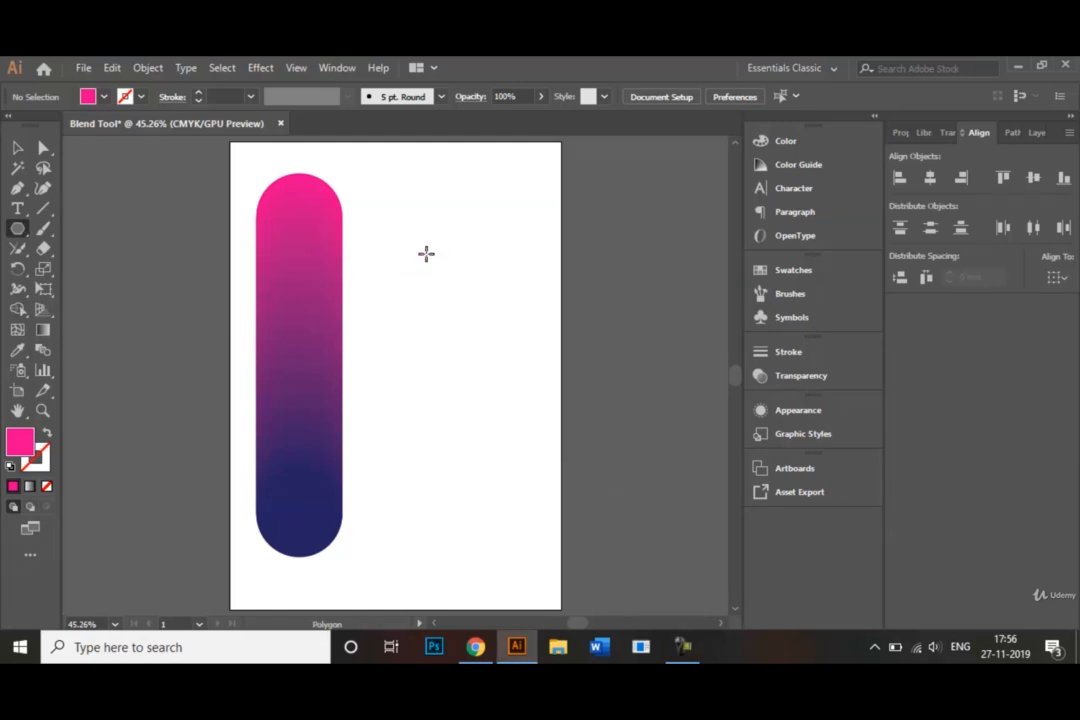
{"action": "left_click_drag", "start_coordinate": [424, 265], "coordinate": [458, 322]}
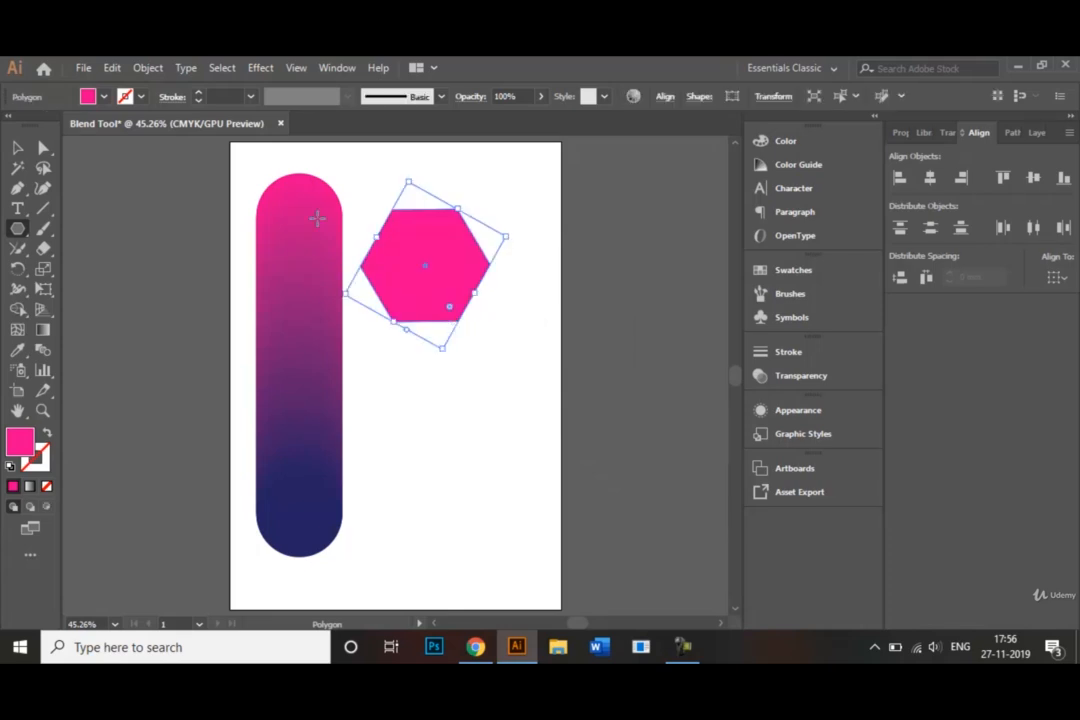
Step: Fill the hexagon with yellow and deselect it
{"action": "left_click", "coordinate": [103, 97]}
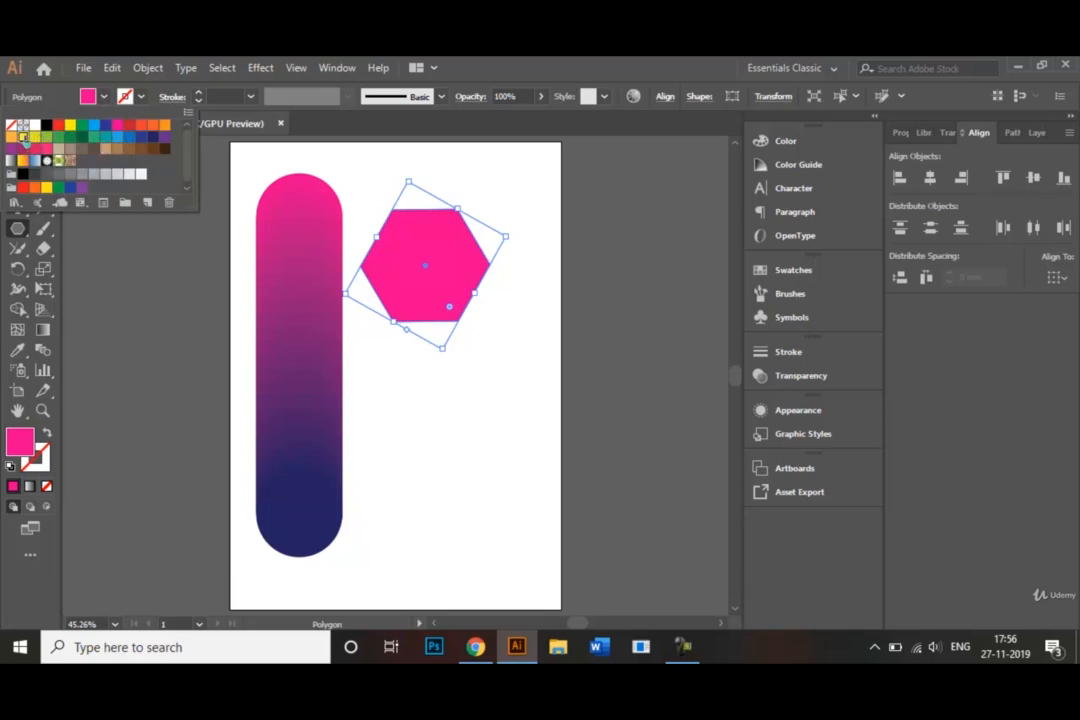
{"action": "left_click", "coordinate": [70, 125]}
{"action": "left_click", "coordinate": [102, 354]}
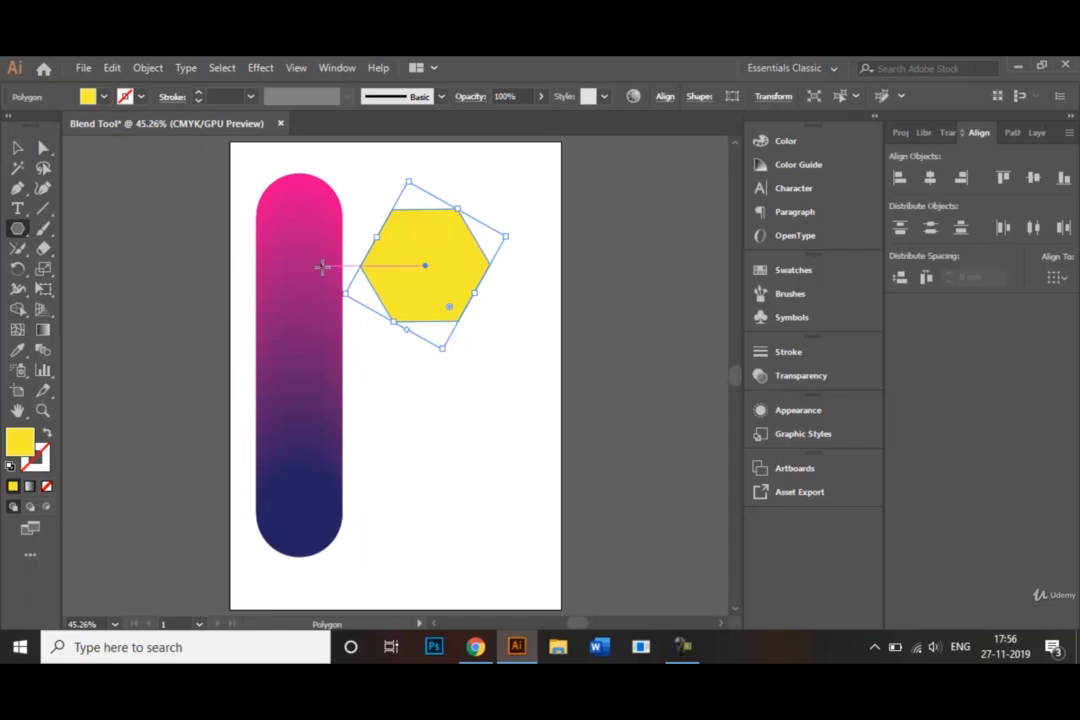
{"action": "left_click", "coordinate": [19, 150]}
{"action": "left_click", "coordinate": [444, 446]}
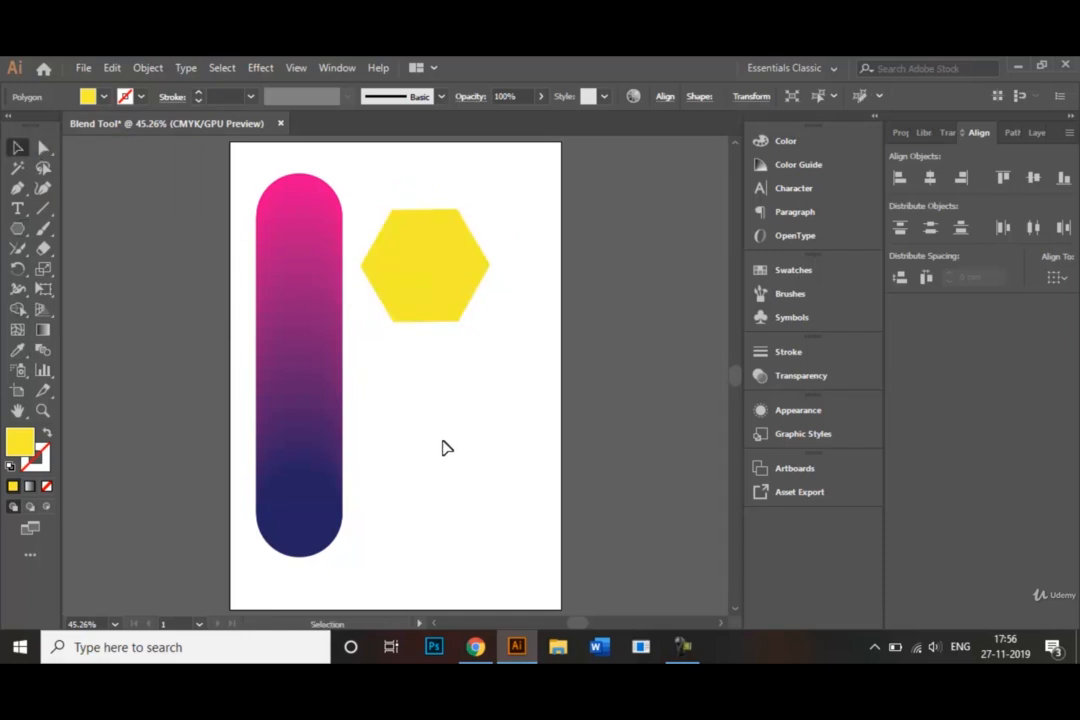
Step: Draw a smaller flat-topped hexagon with a light blue fill over the upper part of the yellow hexagon
{"action": "left_click", "coordinate": [17, 228]}
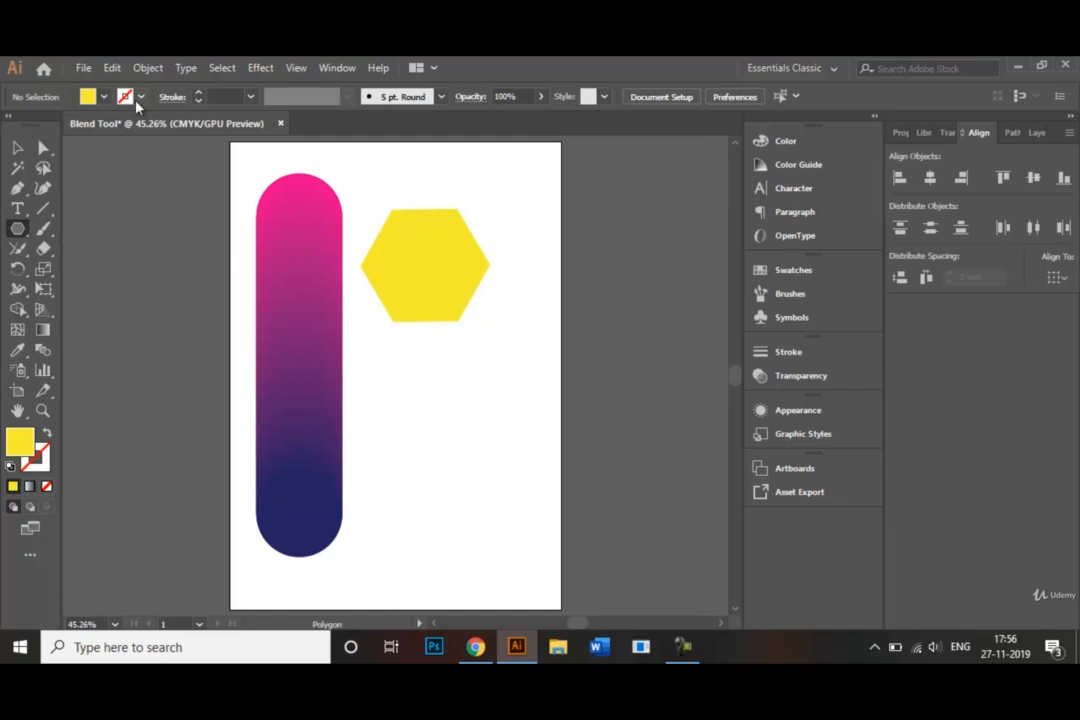
{"action": "left_click", "coordinate": [105, 97]}
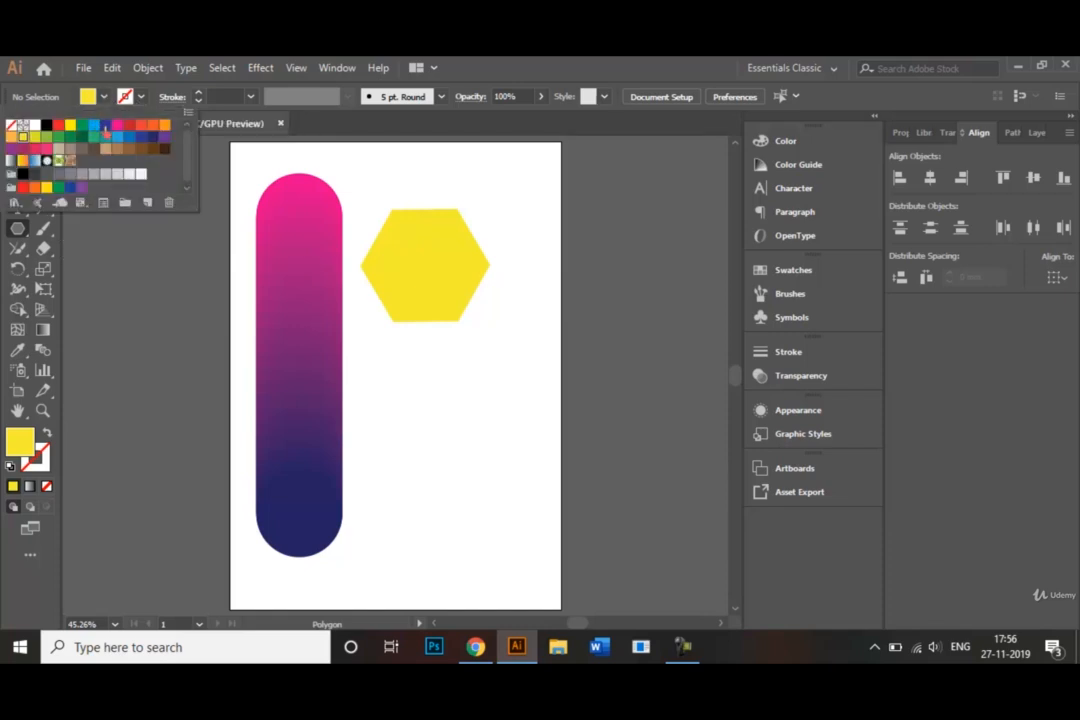
{"action": "left_click", "coordinate": [97, 130]}
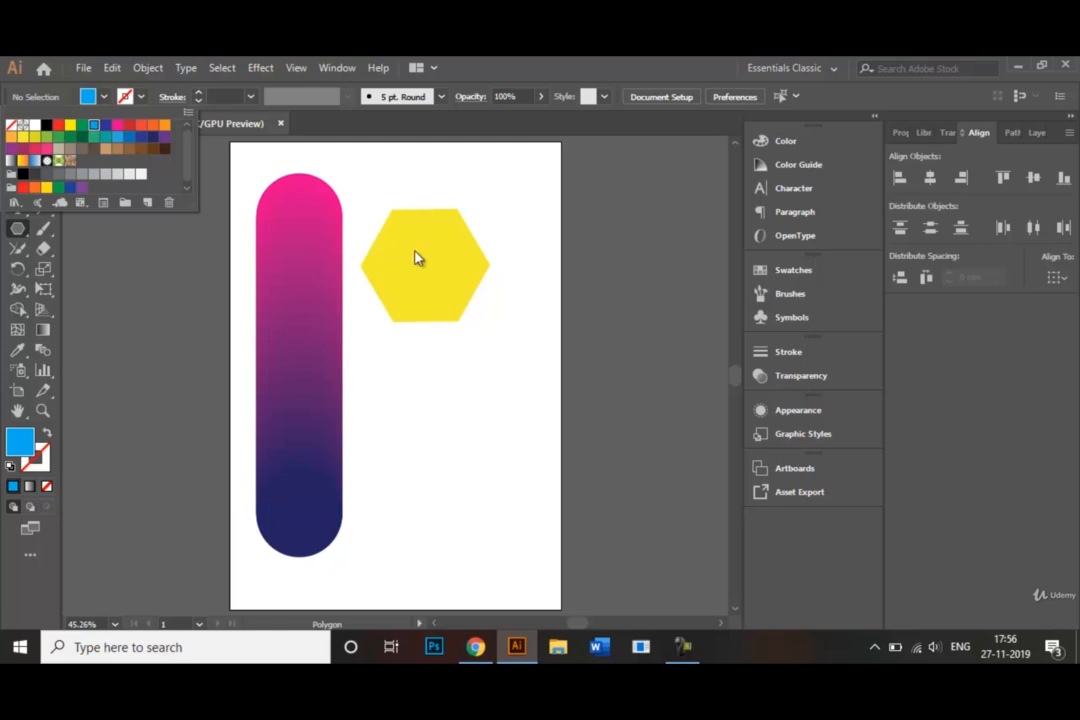
{"action": "key", "text": "Escape"}
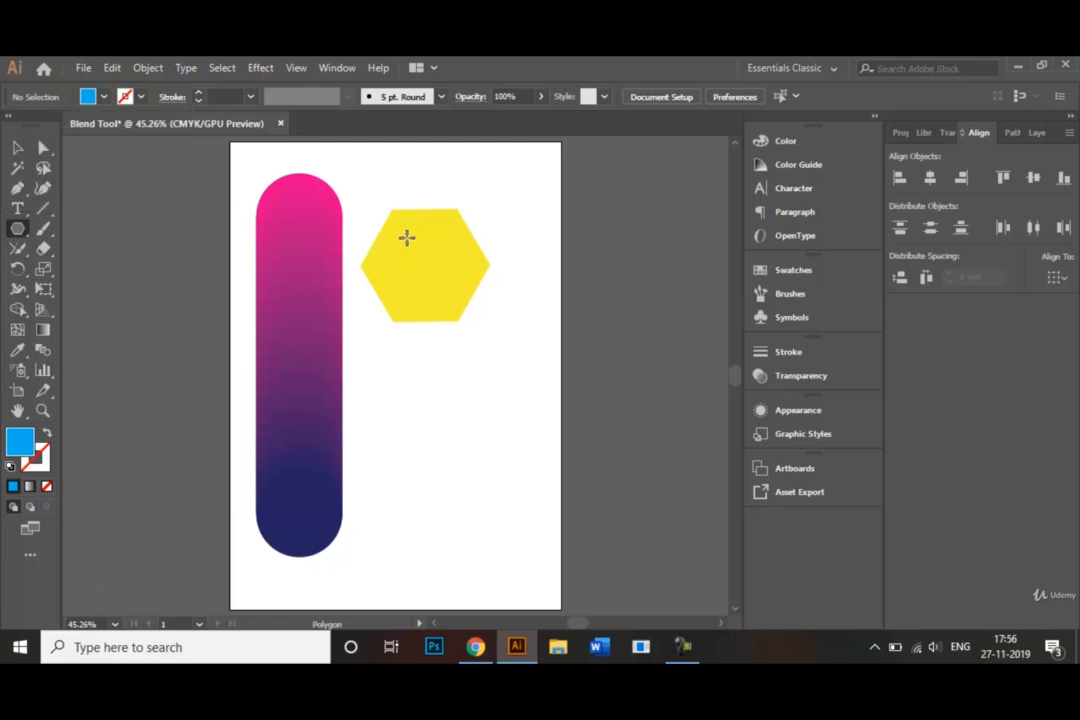
{"action": "left_click_drag", "start_coordinate": [406, 243], "coordinate": [428, 270]}
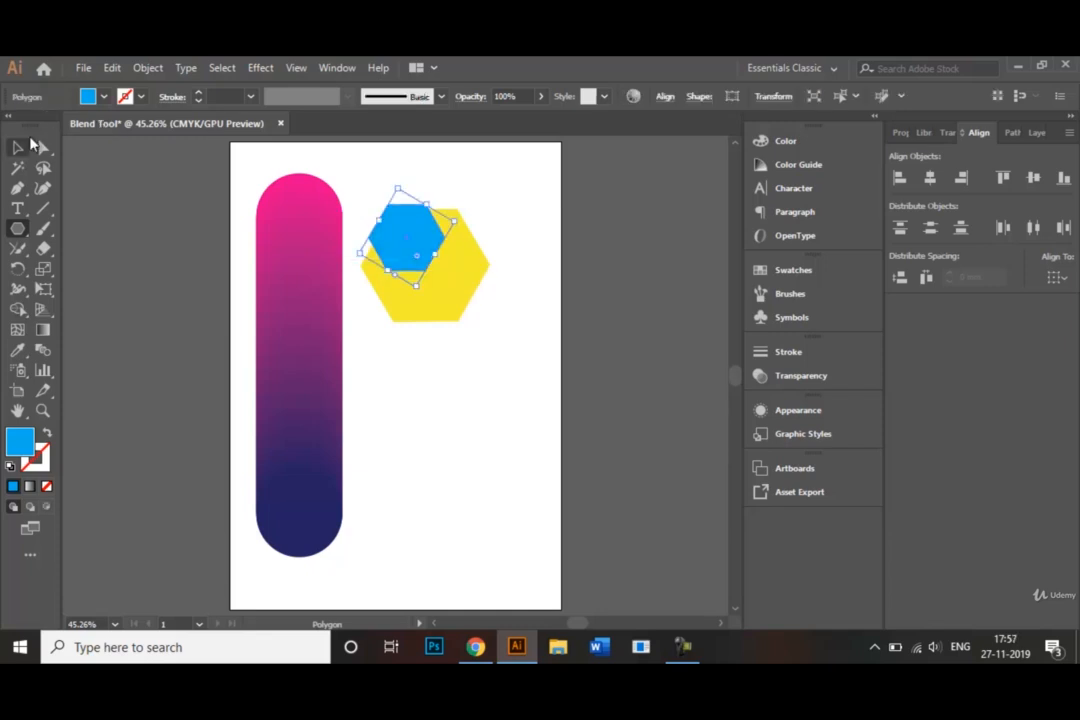
Step: Move the light blue hexagon to the centre of the yellow hexagon and deselect it
{"action": "left_click", "coordinate": [18, 147]}
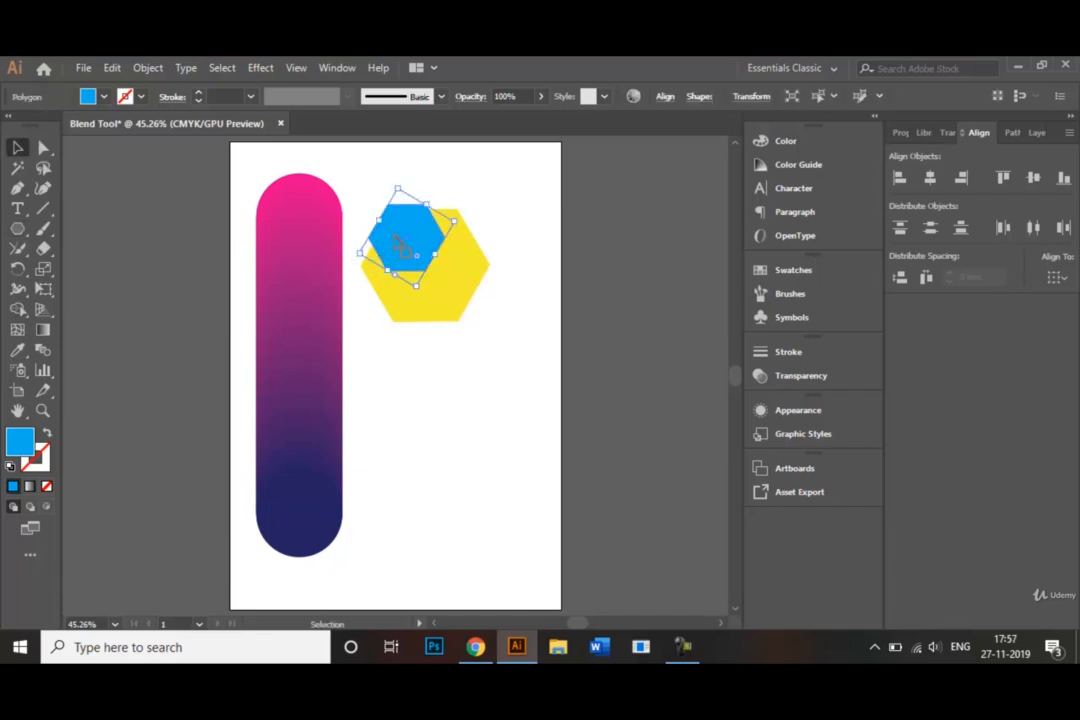
{"action": "left_click_drag", "start_coordinate": [397, 241], "coordinate": [432, 290]}
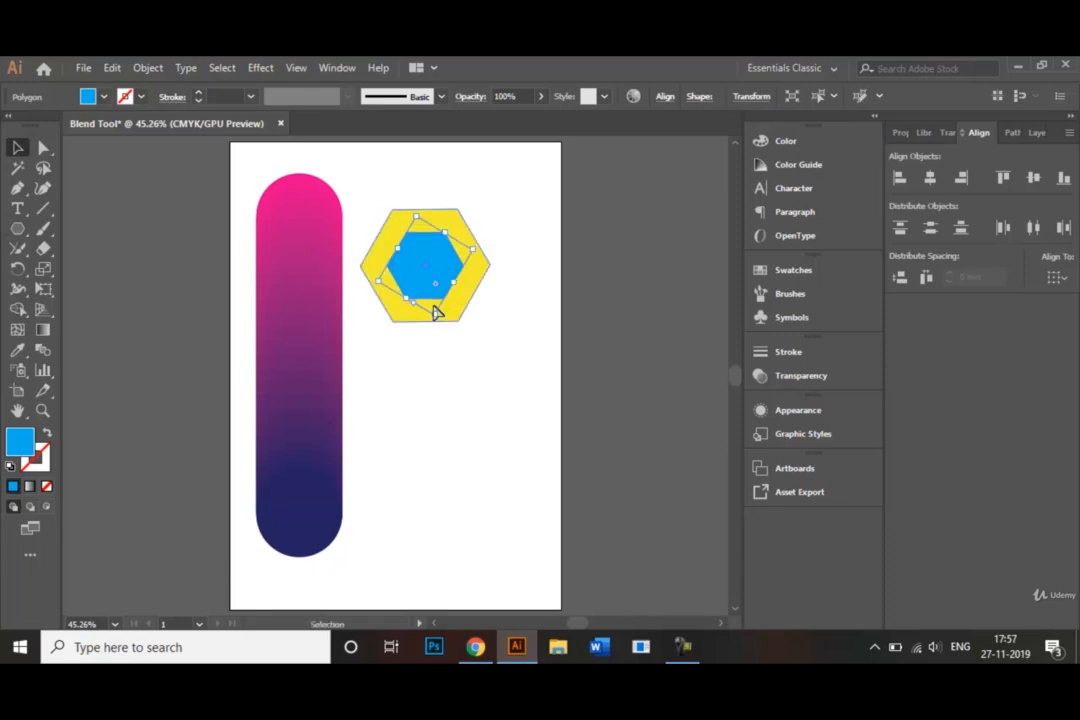
{"action": "left_click", "coordinate": [450, 395]}
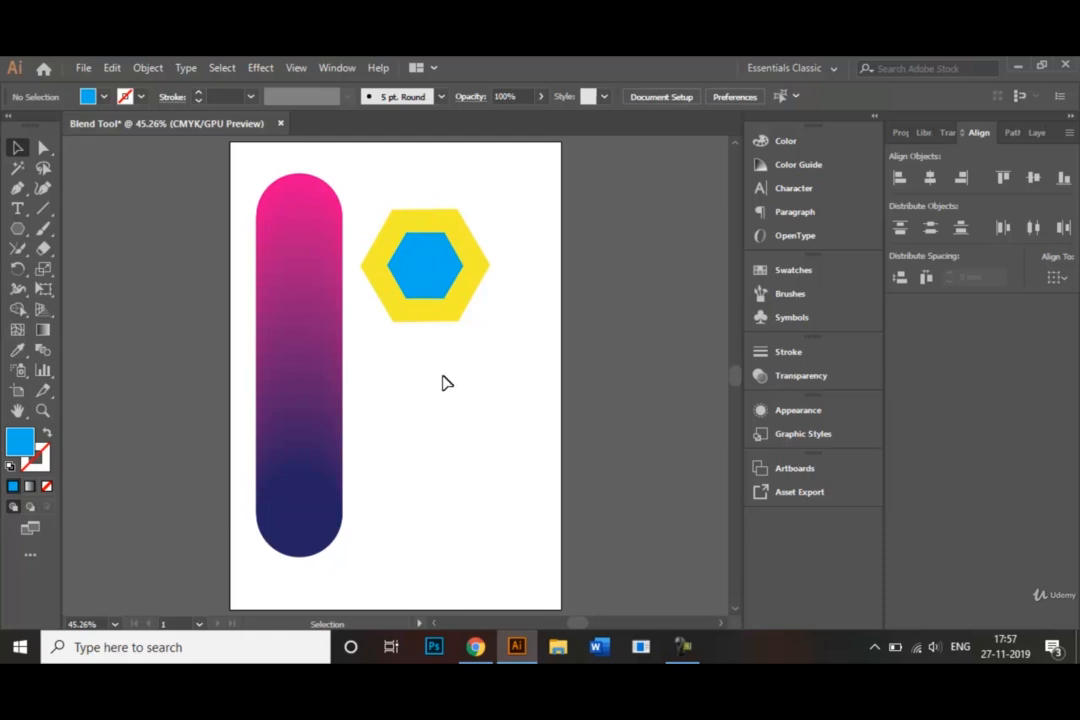
Step: Blend the yellow and light blue hexagons into each other with the Blend tool, and deselect the result
{"action": "left_click", "coordinate": [428, 250], "text": "shift"}
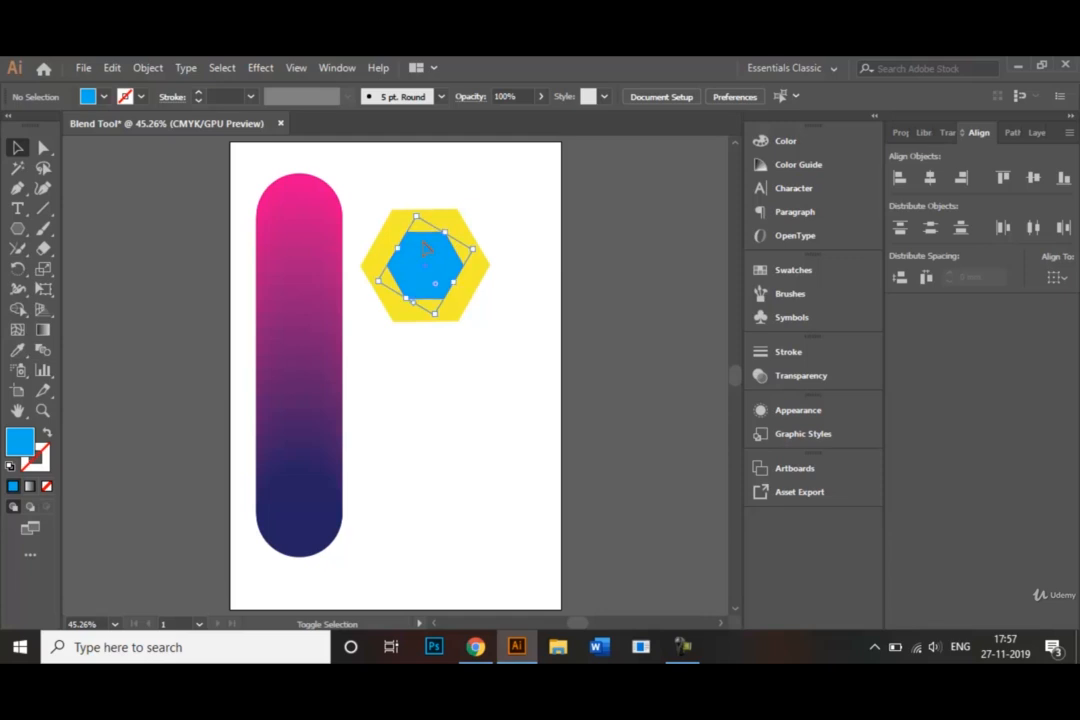
{"action": "left_click", "coordinate": [403, 222], "text": "shift"}
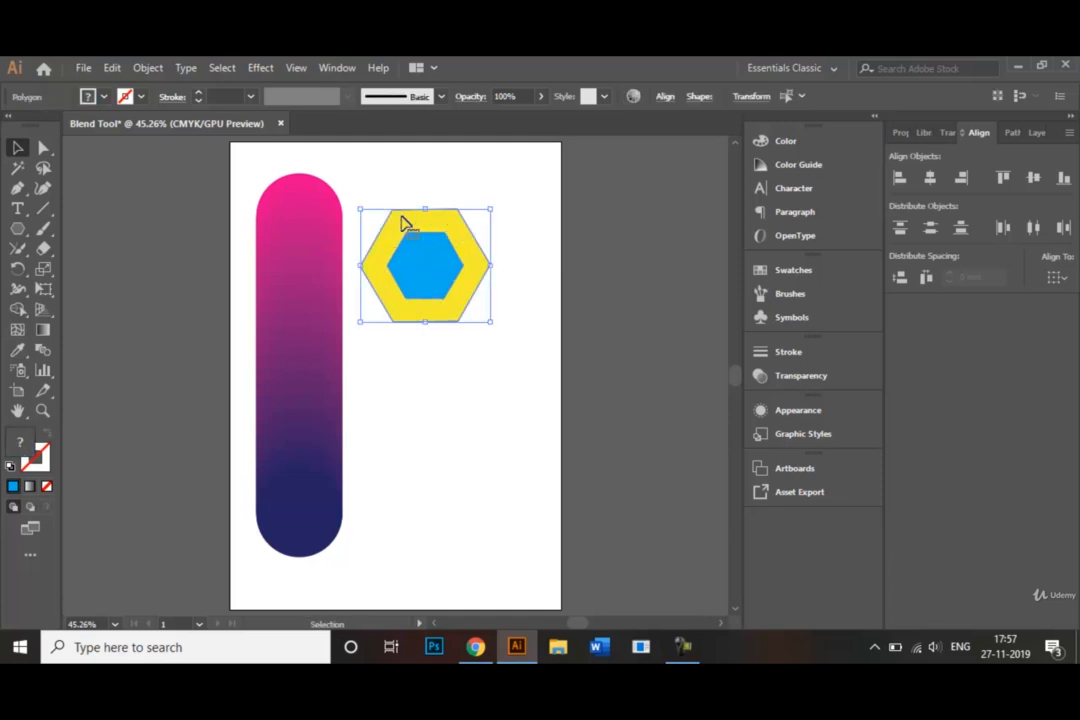
{"action": "left_click", "coordinate": [46, 352]}
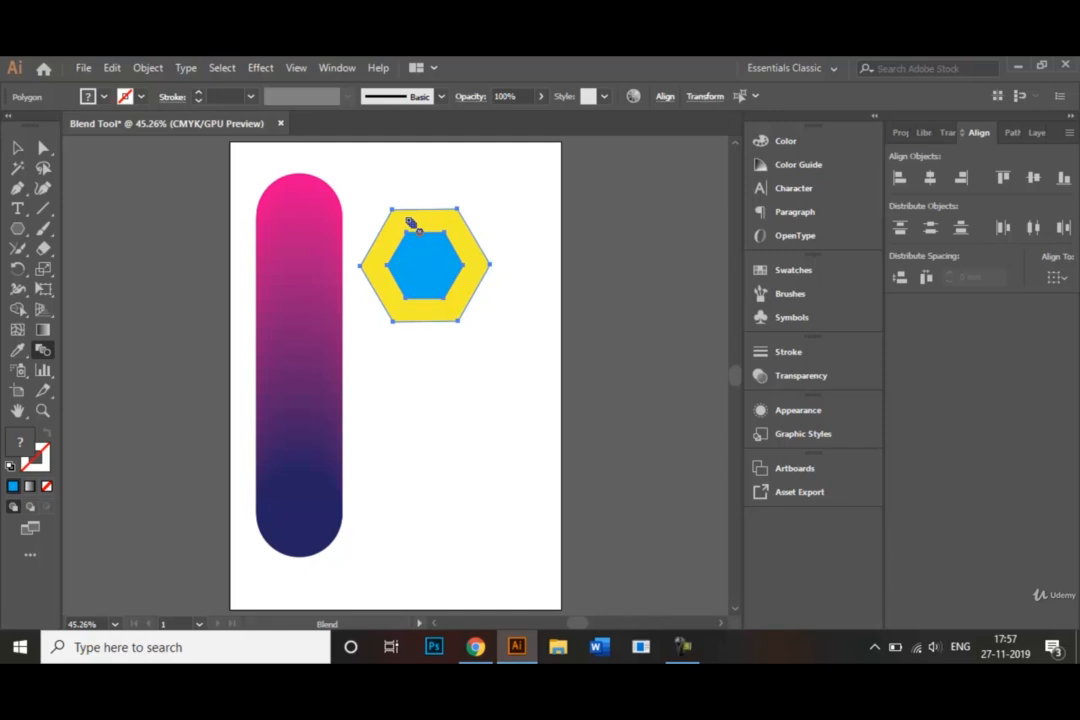
{"action": "left_click", "coordinate": [422, 257]}
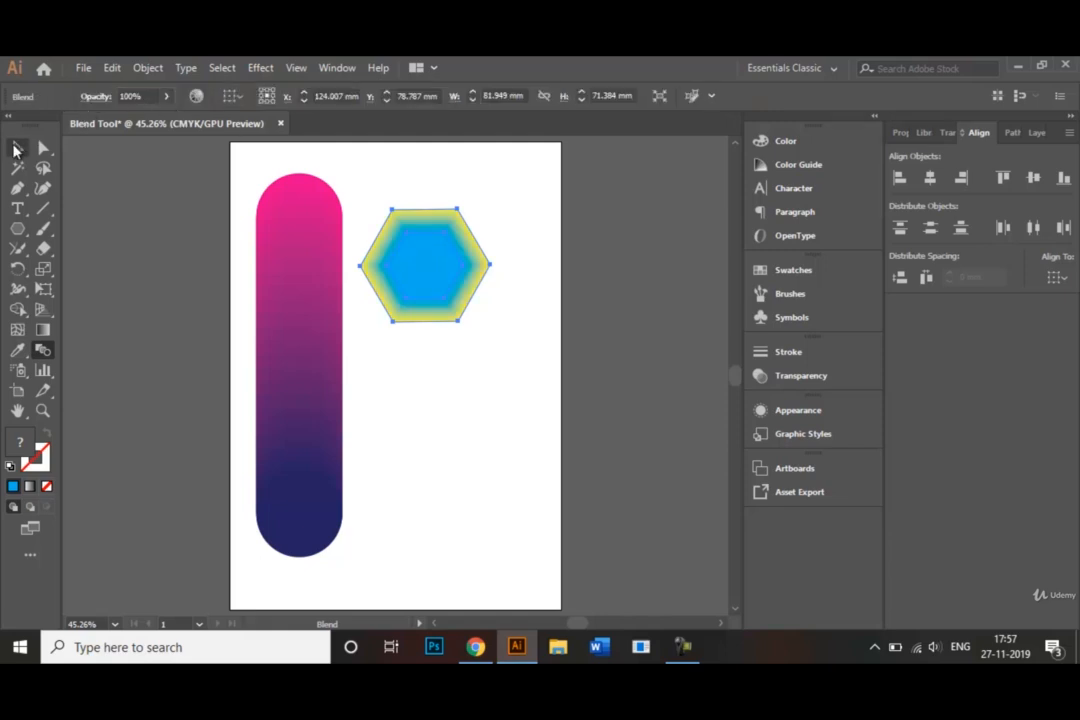
{"action": "left_click", "coordinate": [16, 149]}
{"action": "left_click", "coordinate": [386, 405]}
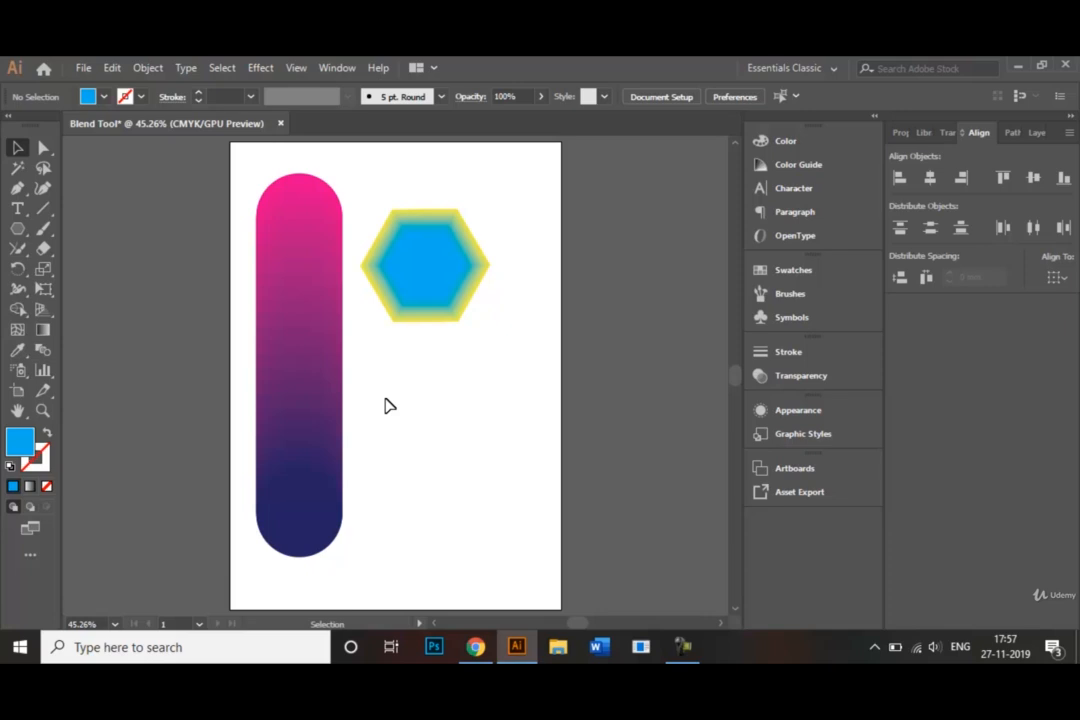
Step: Examine the file formats offered for saving the document under Save As, and leave without saving
{"action": "left_click", "coordinate": [83, 70]}
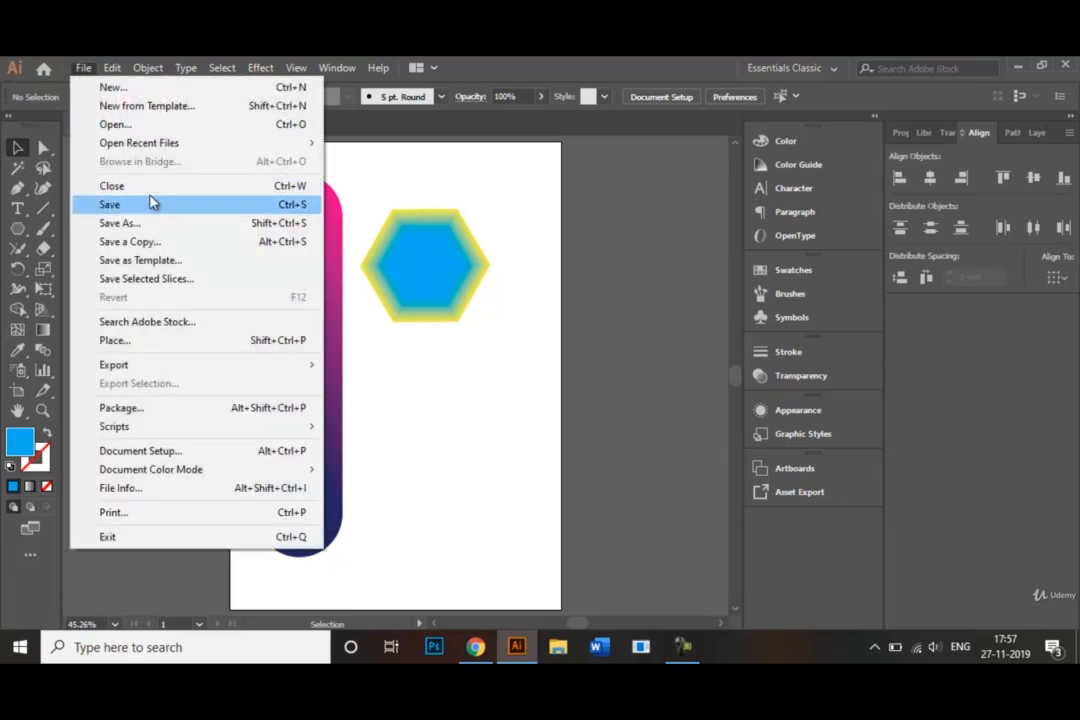
{"action": "left_click", "coordinate": [166, 229]}
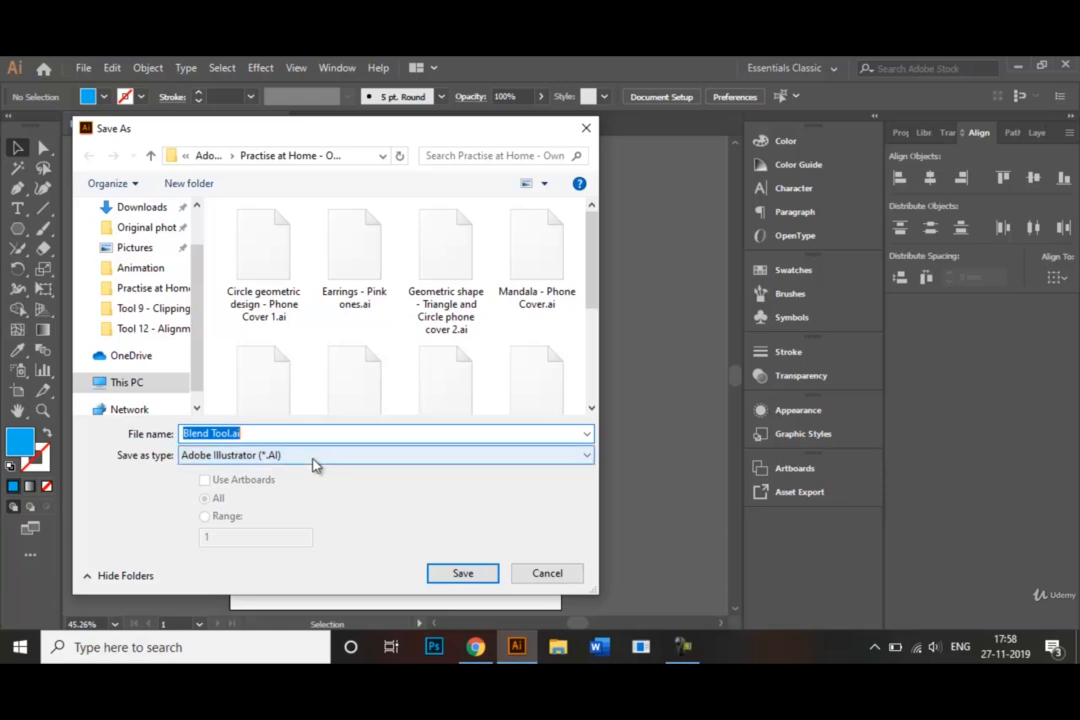
{"action": "left_click", "coordinate": [312, 464]}
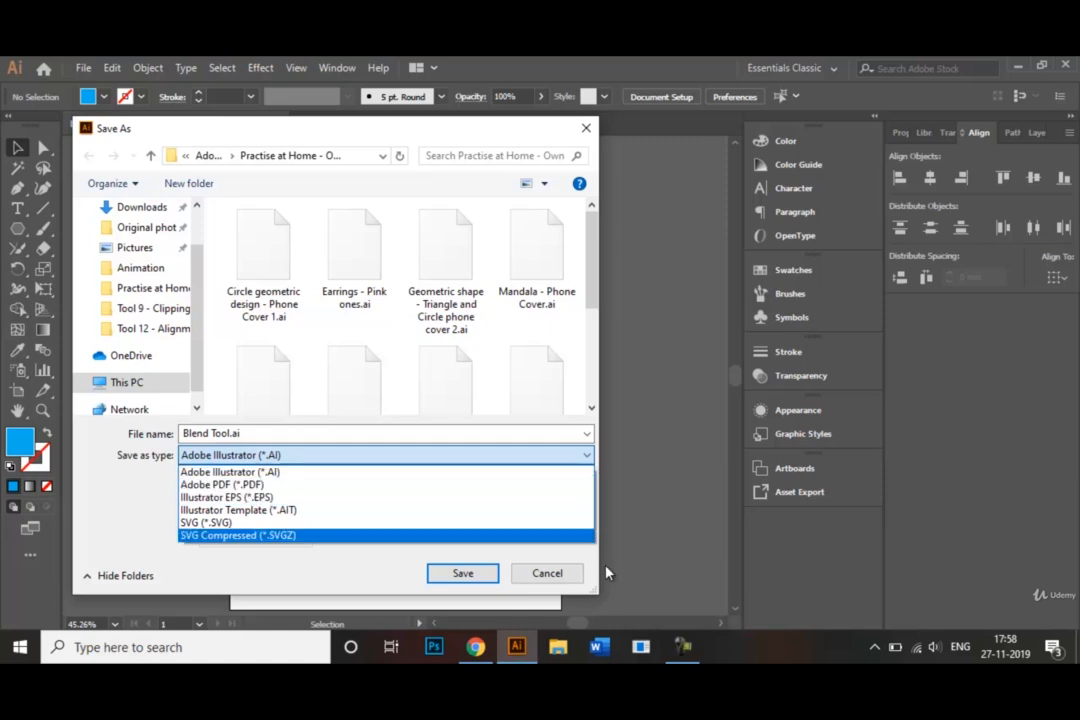
{"action": "left_click", "coordinate": [560, 583]}
{"action": "left_click", "coordinate": [547, 573]}
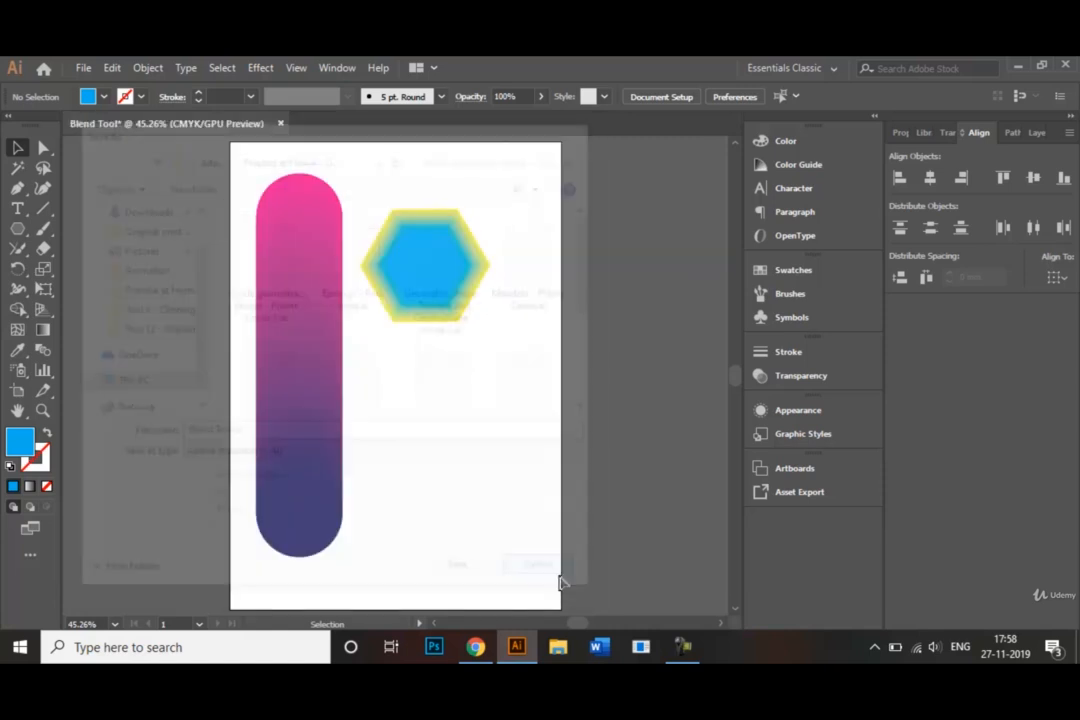
Step: Examine the Export As options for the document with the JPEG format, and leave without exporting
{"action": "left_click", "coordinate": [84, 68]}
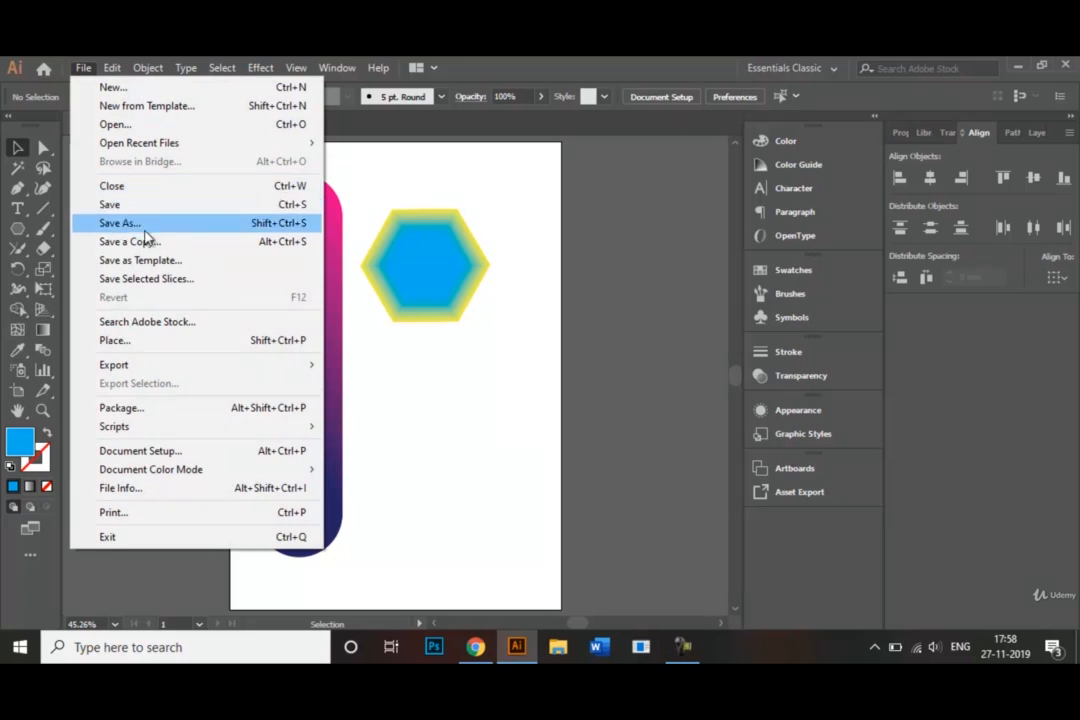
{"action": "mouse_move", "coordinate": [227, 366]}
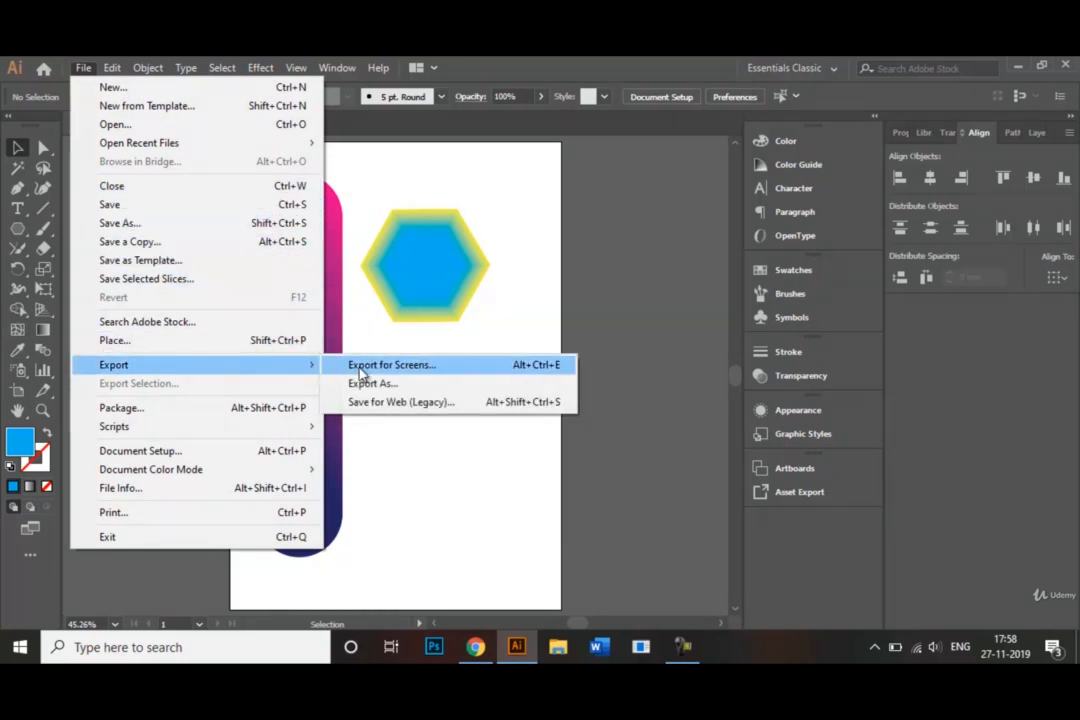
{"action": "left_click", "coordinate": [384, 384]}
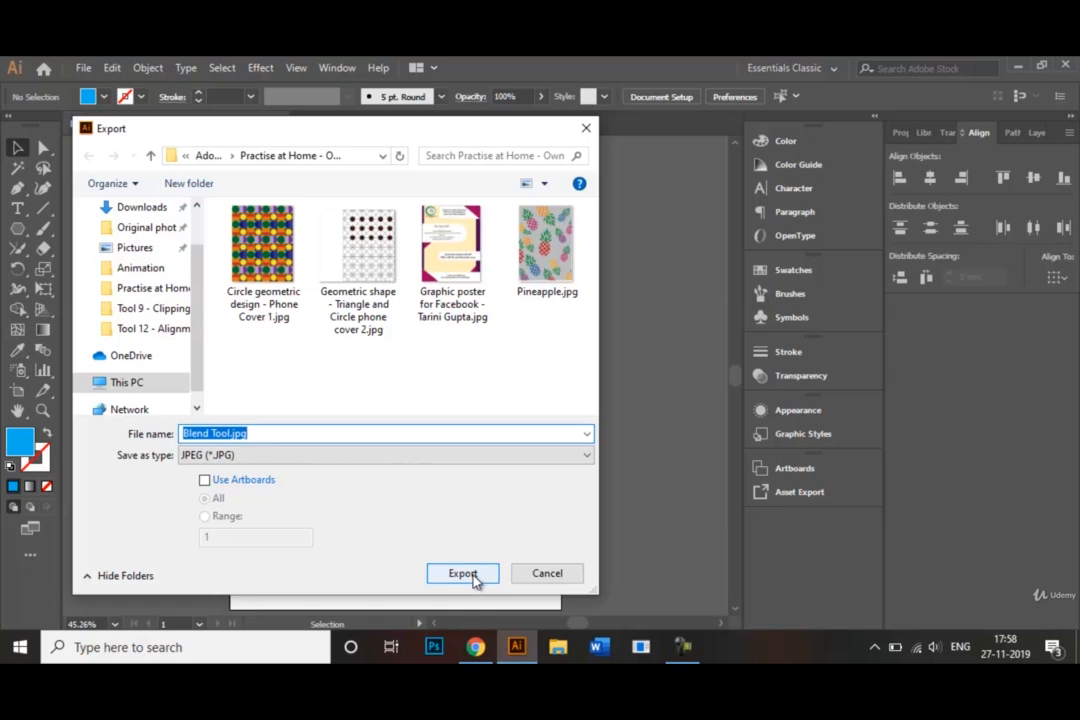
{"action": "left_click", "coordinate": [545, 576]}
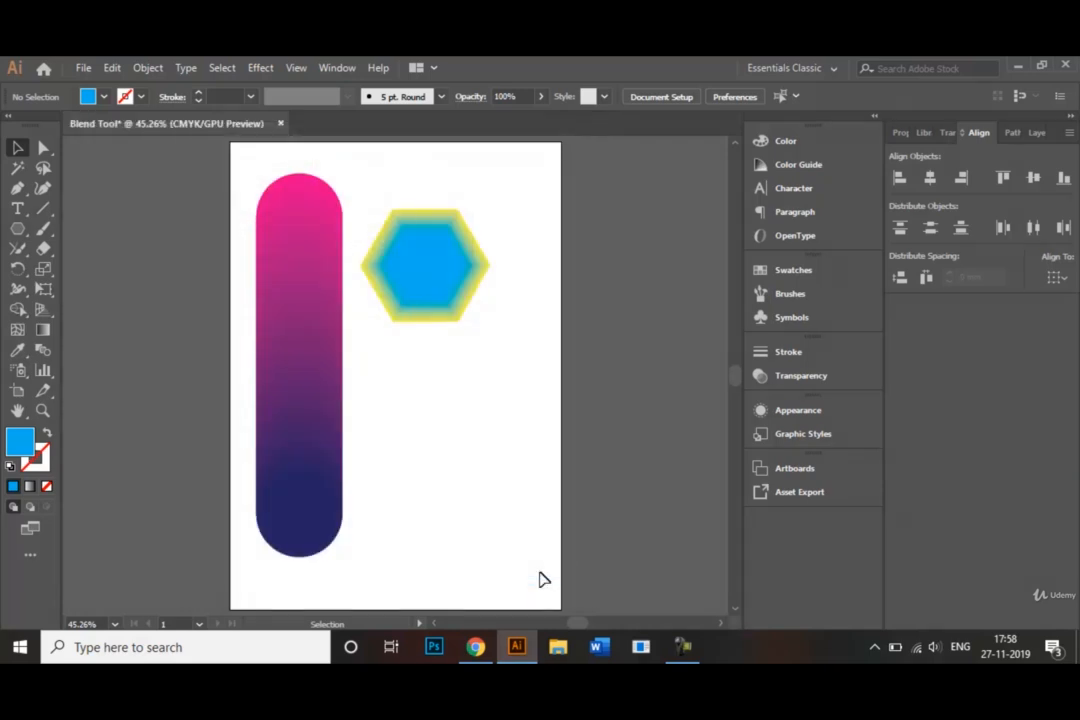